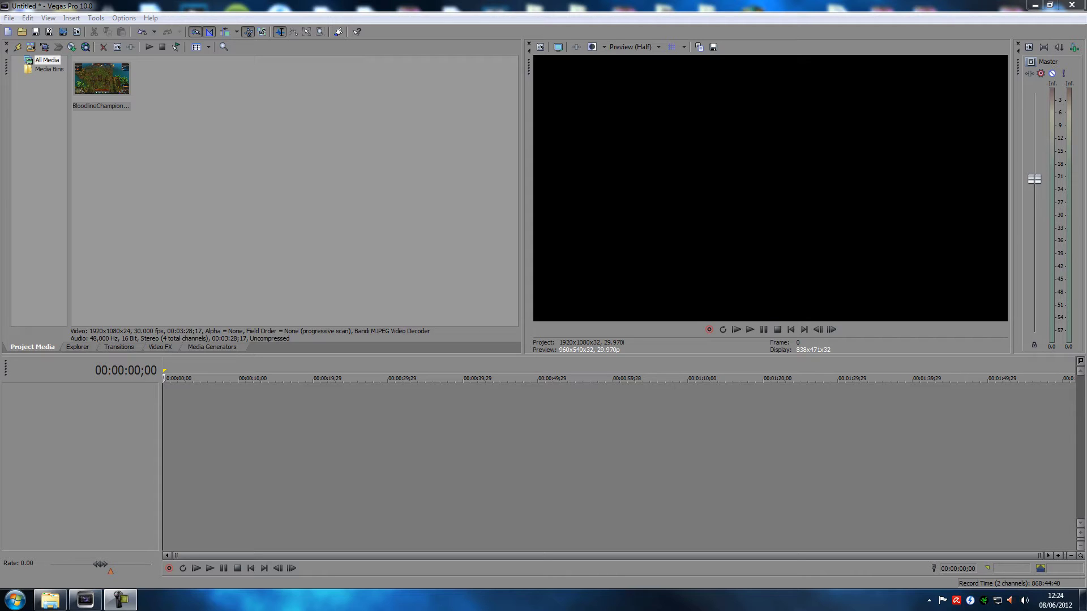
- Add the BloodlineChampions video clip from the project media to the start of the timeline
left_click(160, 101)
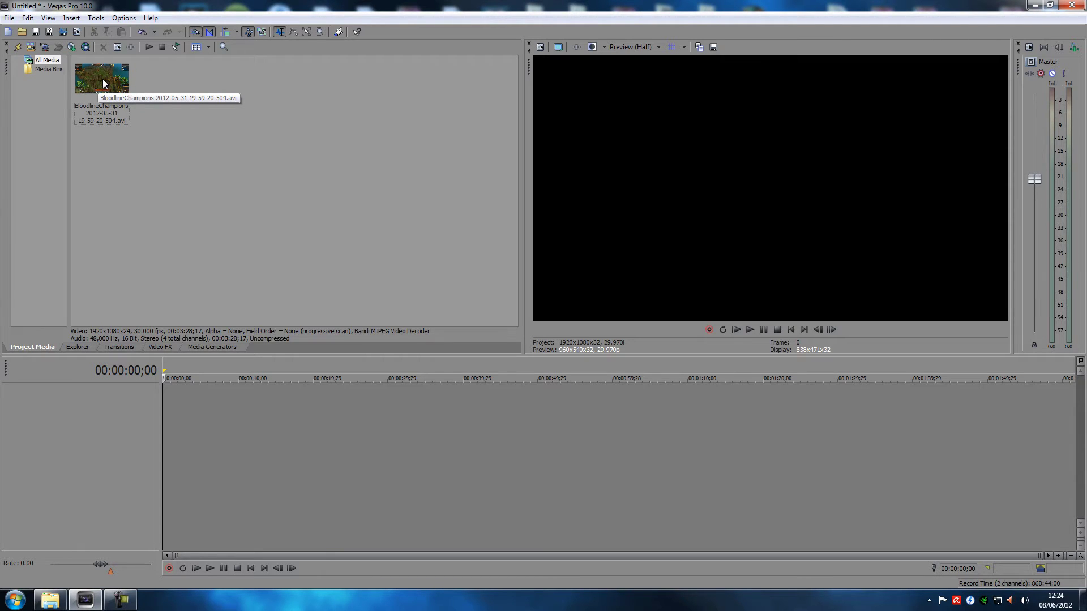
left_click_drag(103, 78, 185, 447)
left_click_drag(117, 447, 122, 447)
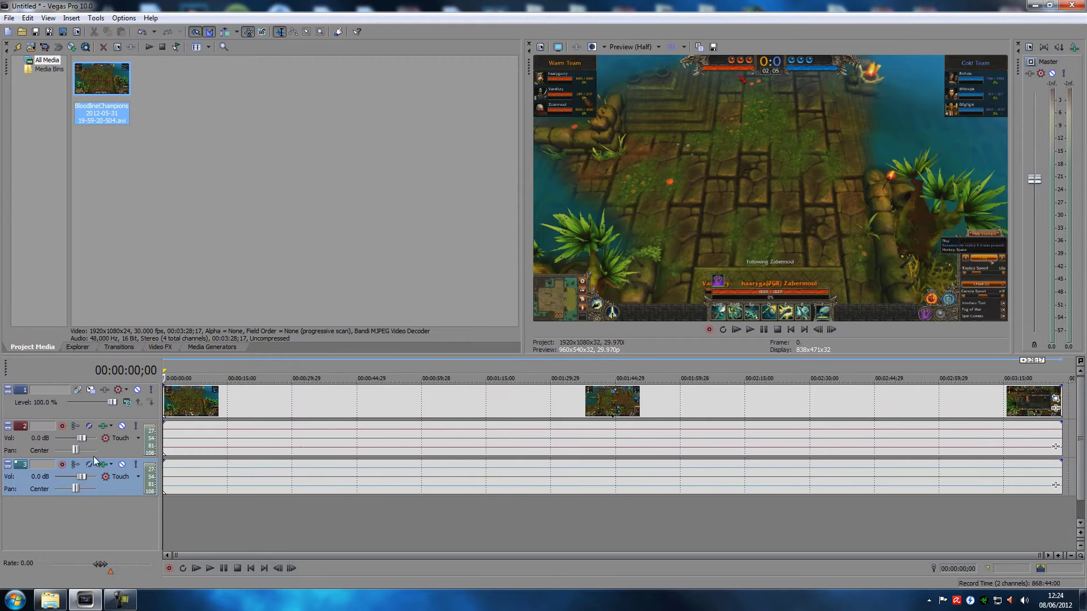
- Delete both of the clip's audio tracks, tracks 2 and 3, keeping only the video track
left_click(208, 440)
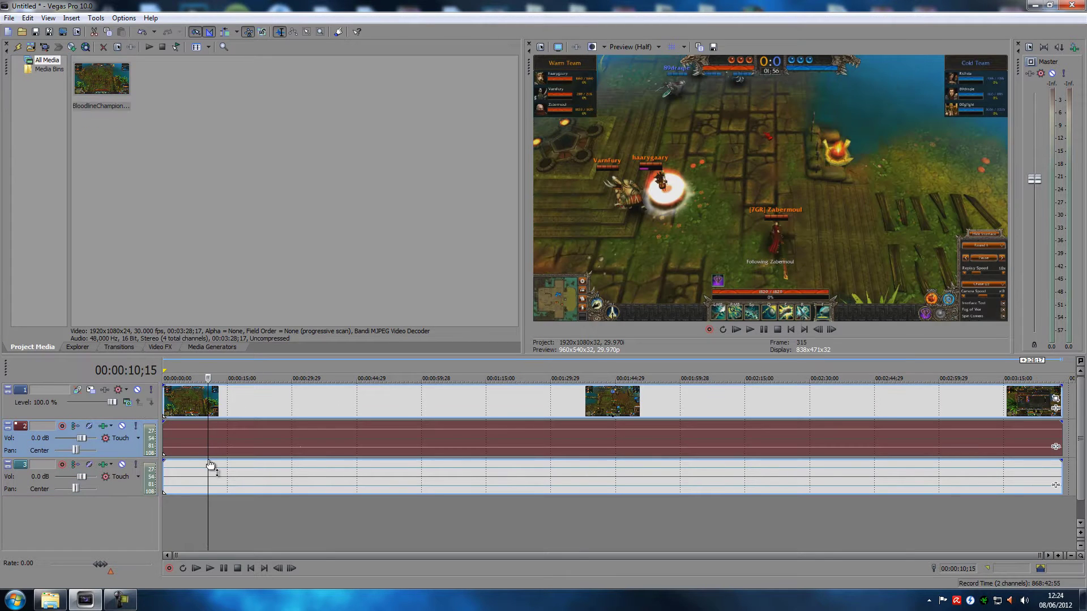
right_click(12, 447)
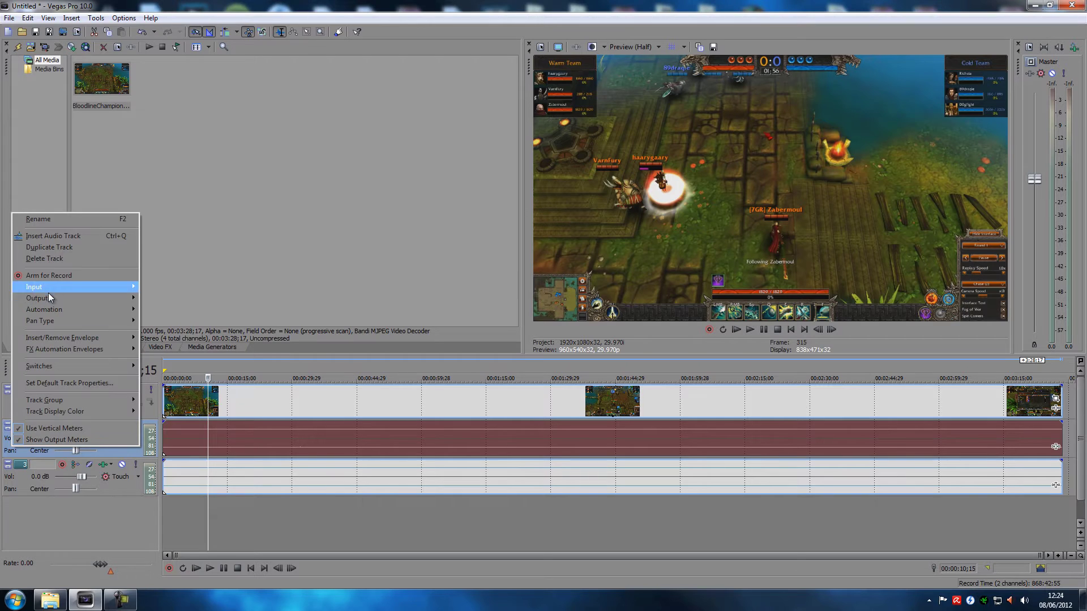
left_click(44, 258)
right_click(32, 446)
left_click(79, 257)
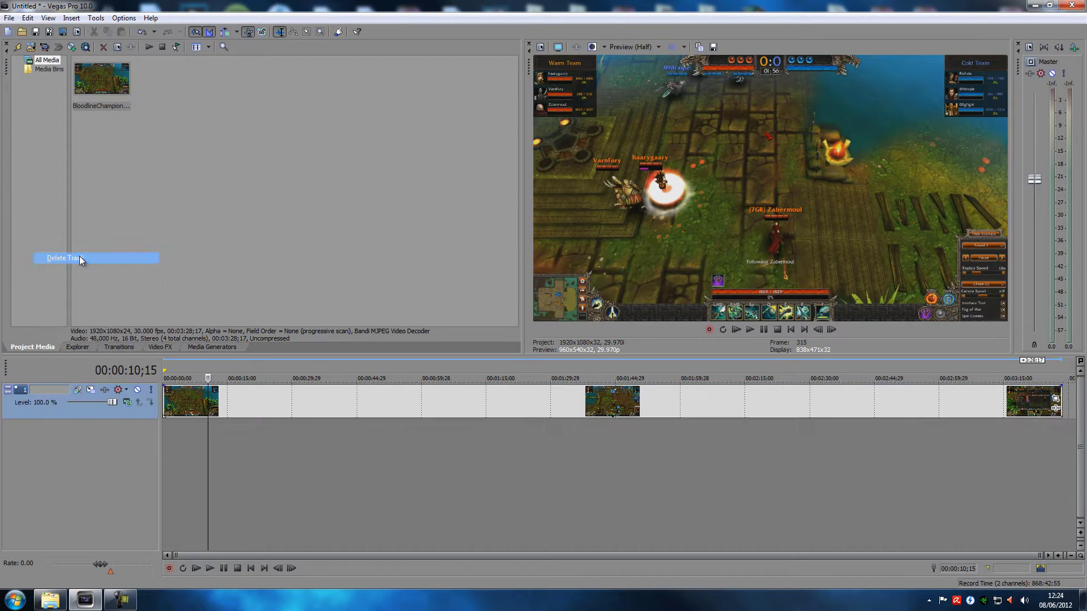
- Move the playhead to the scoreboard scene at 00:01:05;19 and insert an empty video track above the gameplay clip
left_click(379, 471)
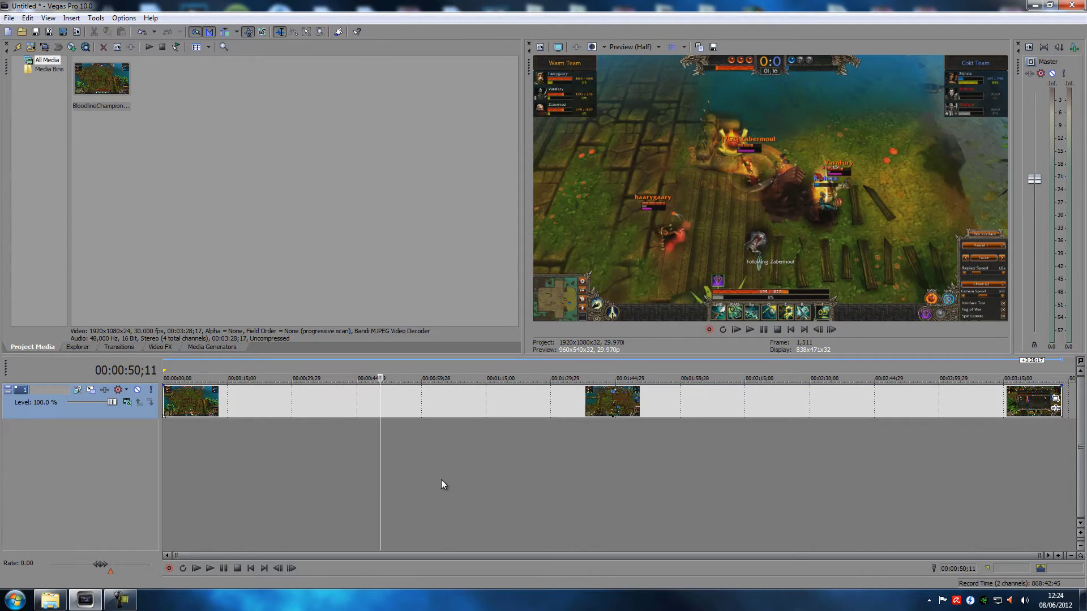
left_click(440, 480)
left_click(480, 480)
left_click(446, 479)
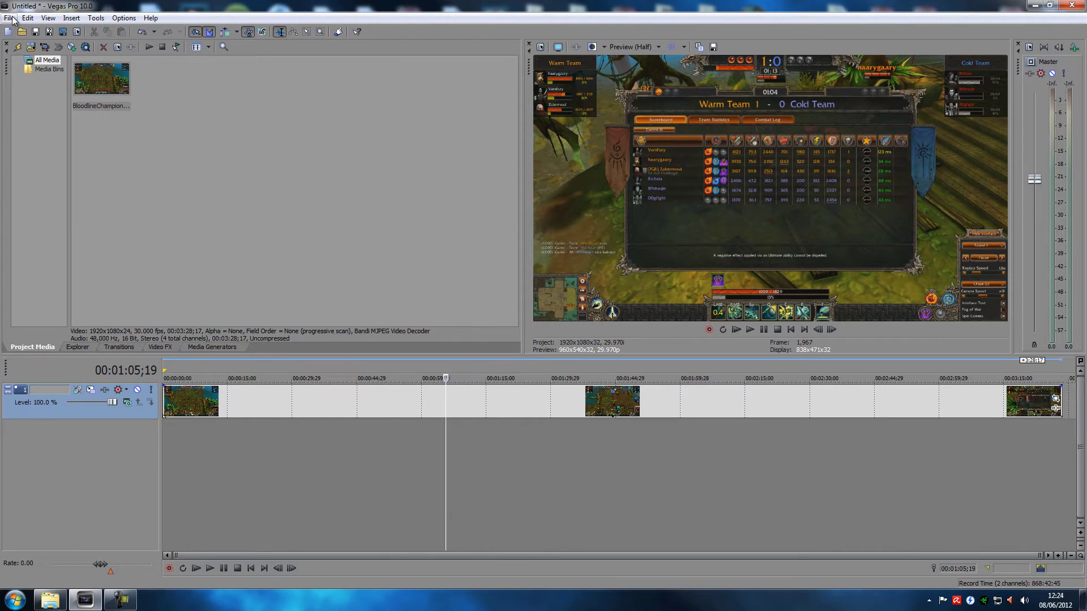
left_click(218, 347)
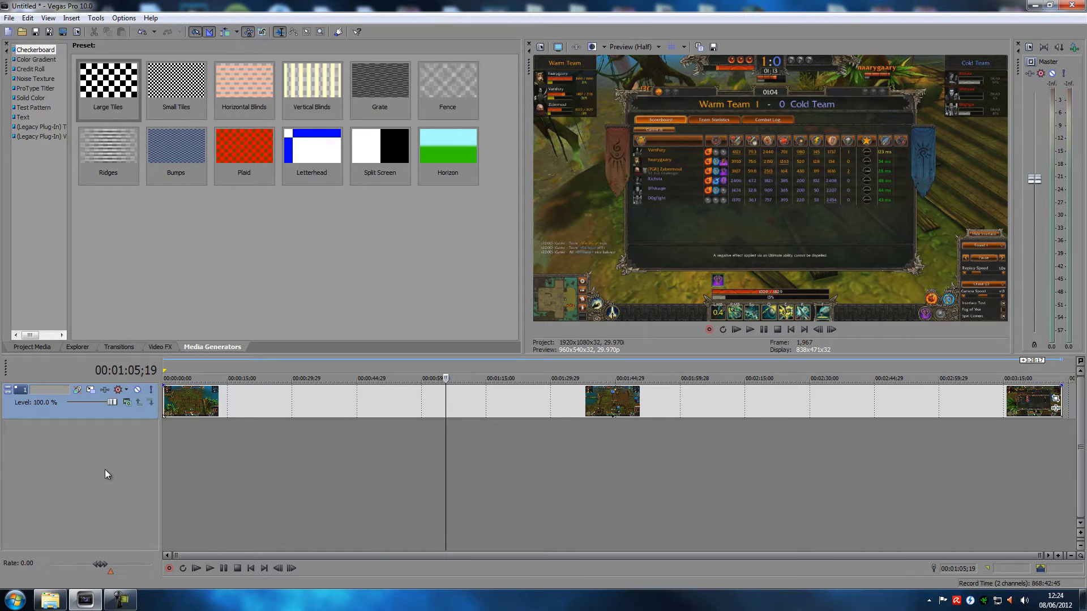
key("ctrl+shift+q")
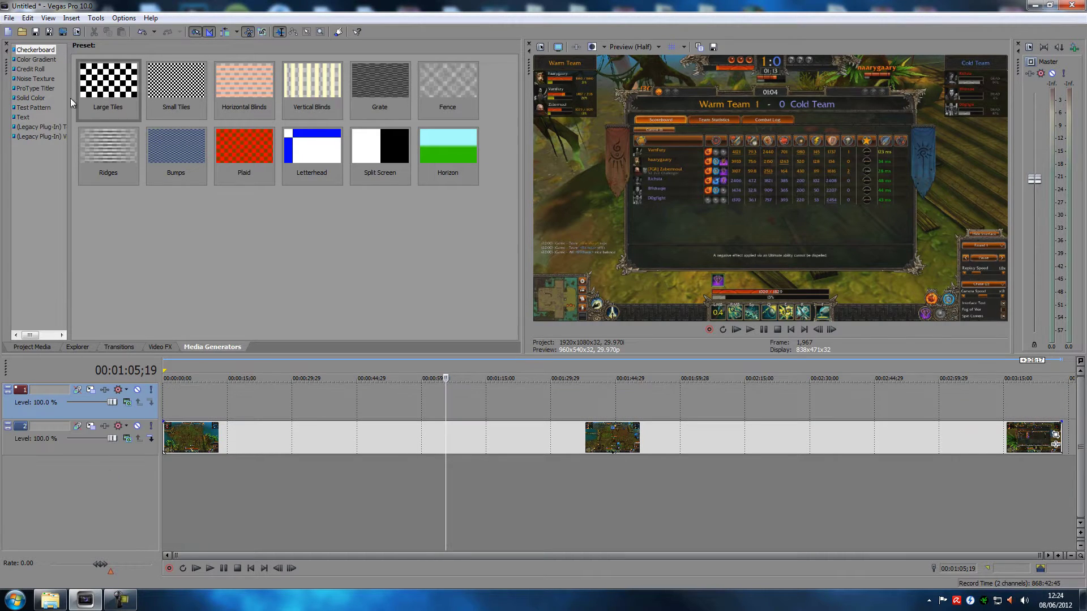
- Place a Black solid color event on the empty upper track, starting at the playhead
left_click(31, 99)
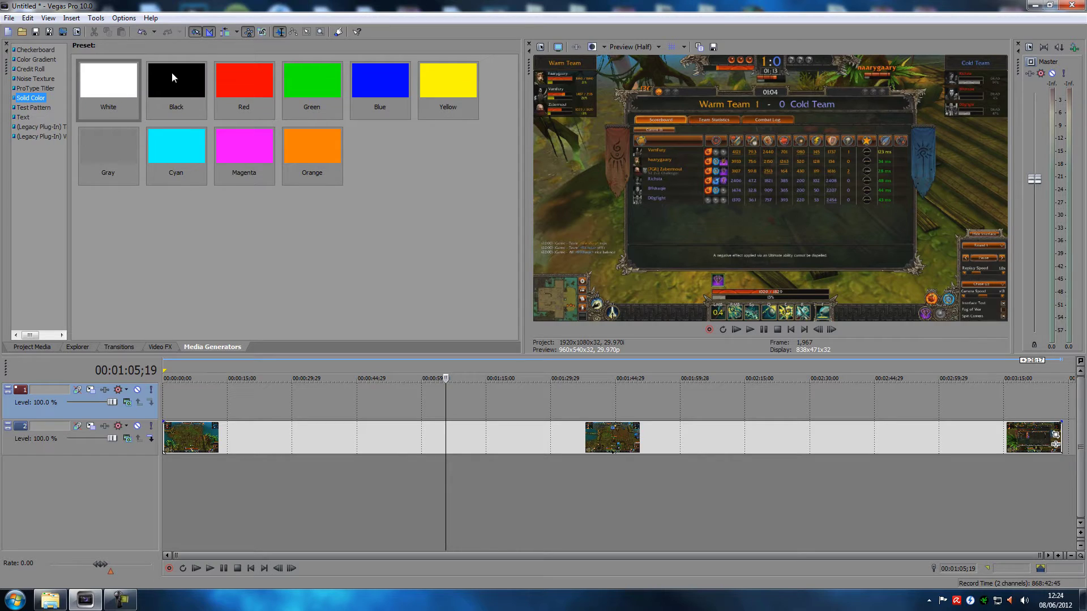
left_click_drag(178, 77, 467, 411)
left_click(498, 129)
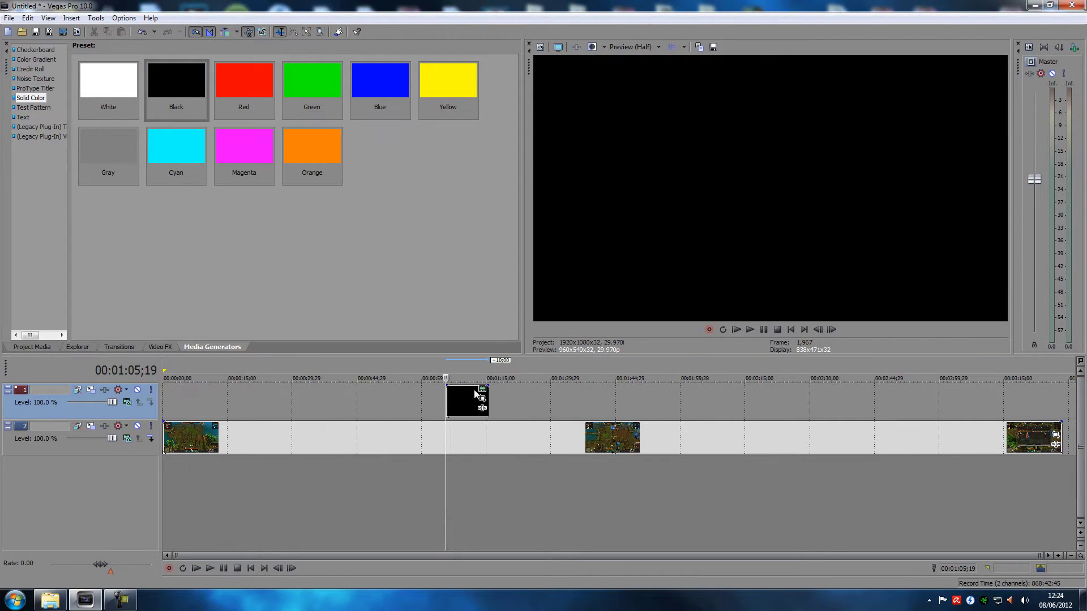
- Shrink the black event in the preview by enlarging its Pan/Crop frame to about 8,059 by 4,533
left_click(482, 400)
scroll(512, 441, "up", 3)
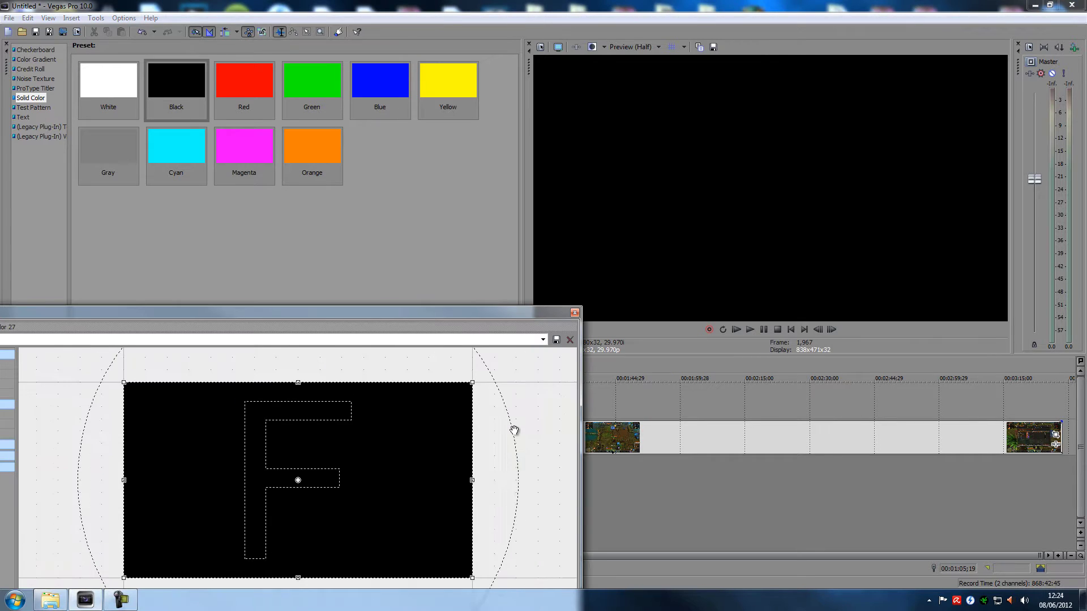
scroll(430, 448, "down", 1)
left_click_drag(418, 319, 492, 150)
left_click_drag(467, 364, 556, 419)
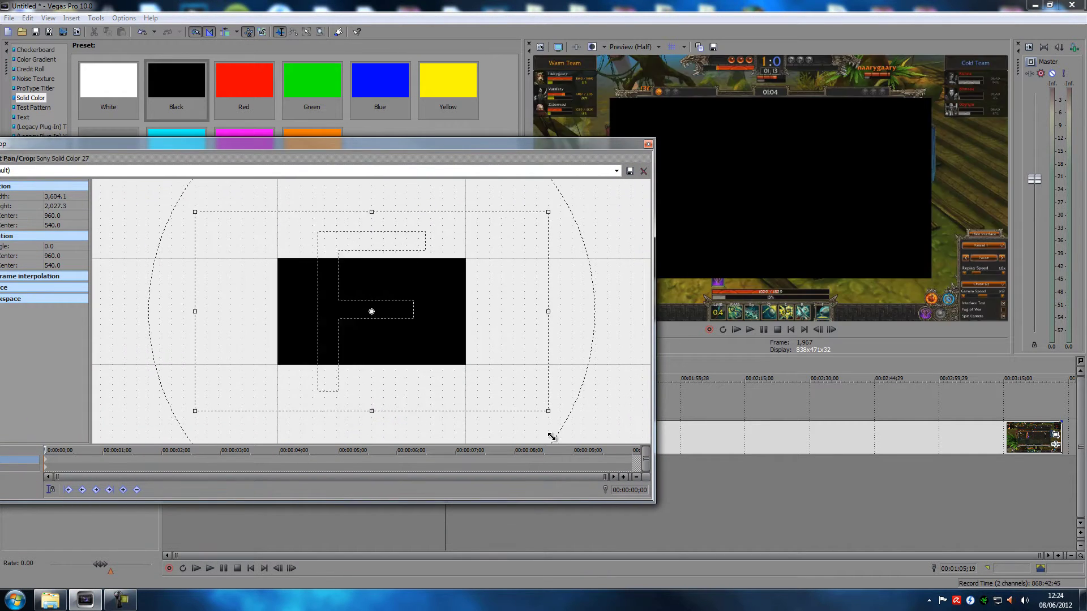
scroll(575, 383, "down", 2)
left_click_drag(508, 388, 660, 534)
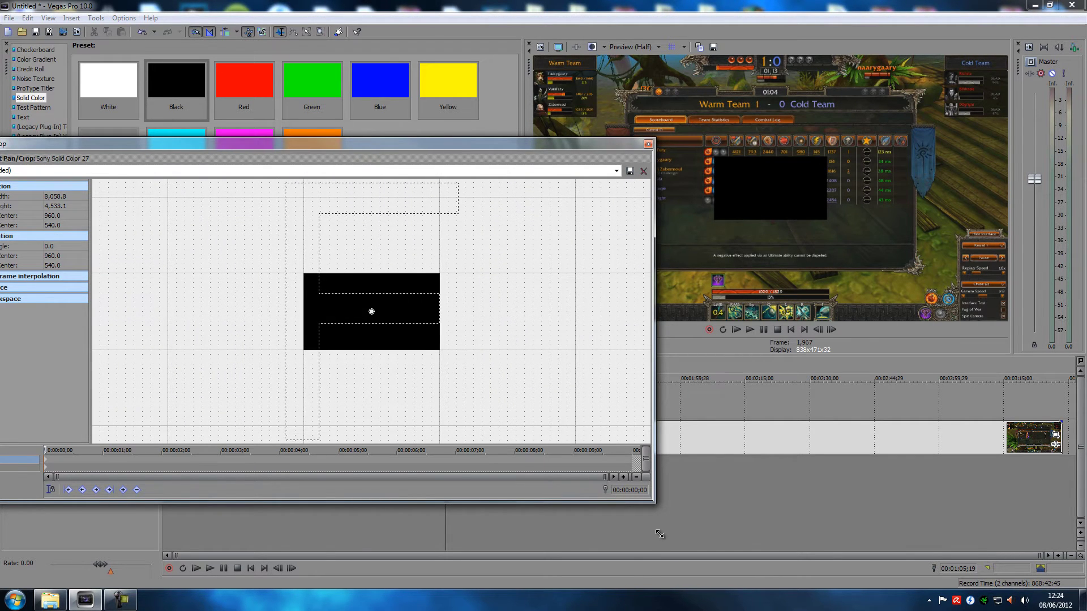
- Reposition the Pan/Crop frame so the small black rectangle covers the in-game chat text, and close the Pan/Crop window
left_click_drag(495, 411, 652, 343)
left_click_drag(519, 330, 541, 318)
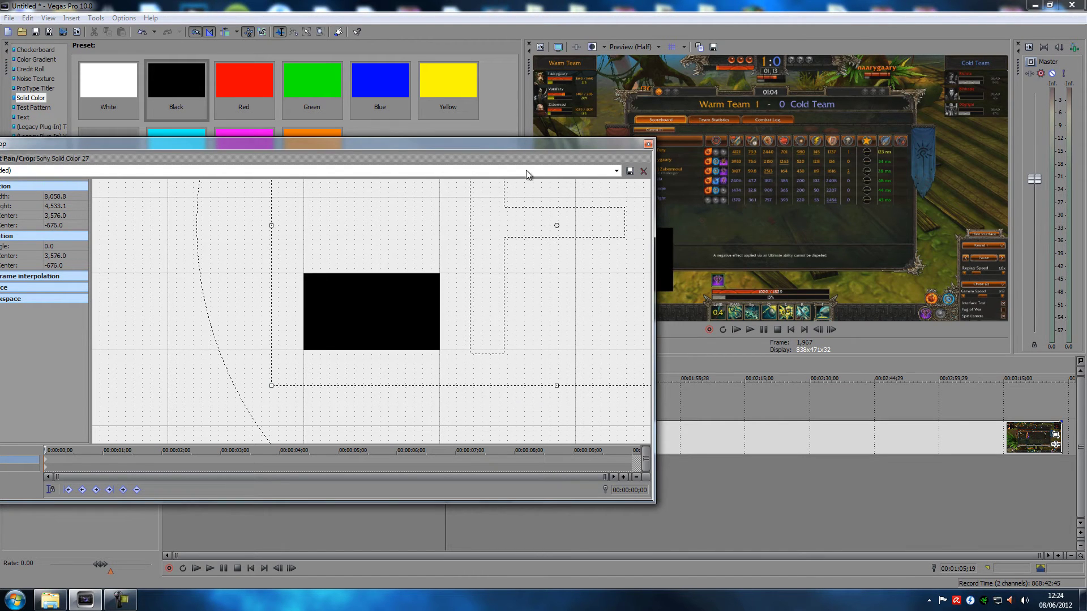
left_click_drag(505, 152, 368, 128)
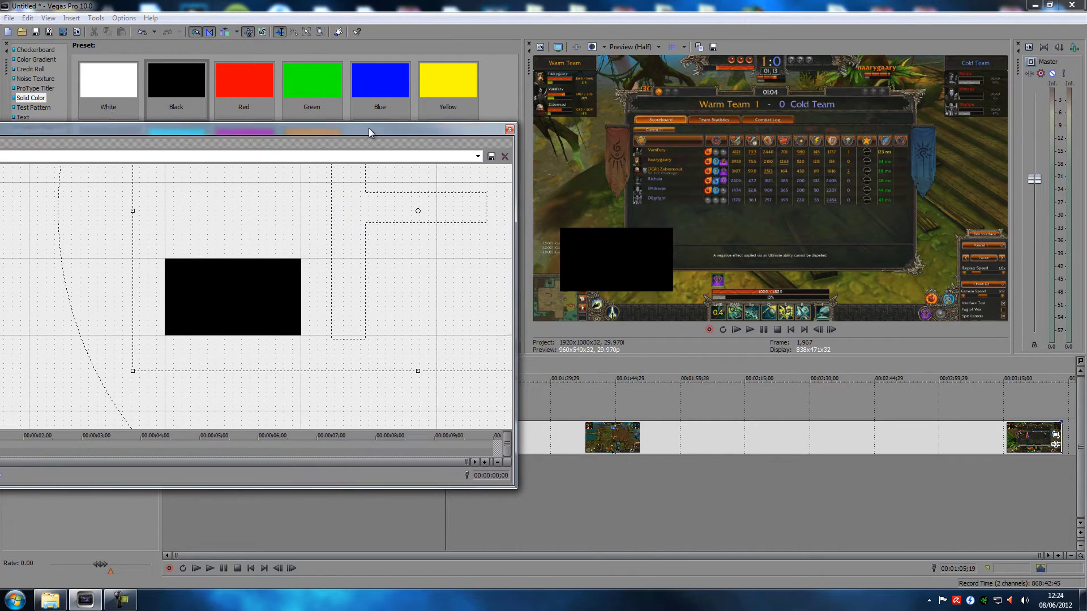
left_click_drag(347, 306, 374, 331)
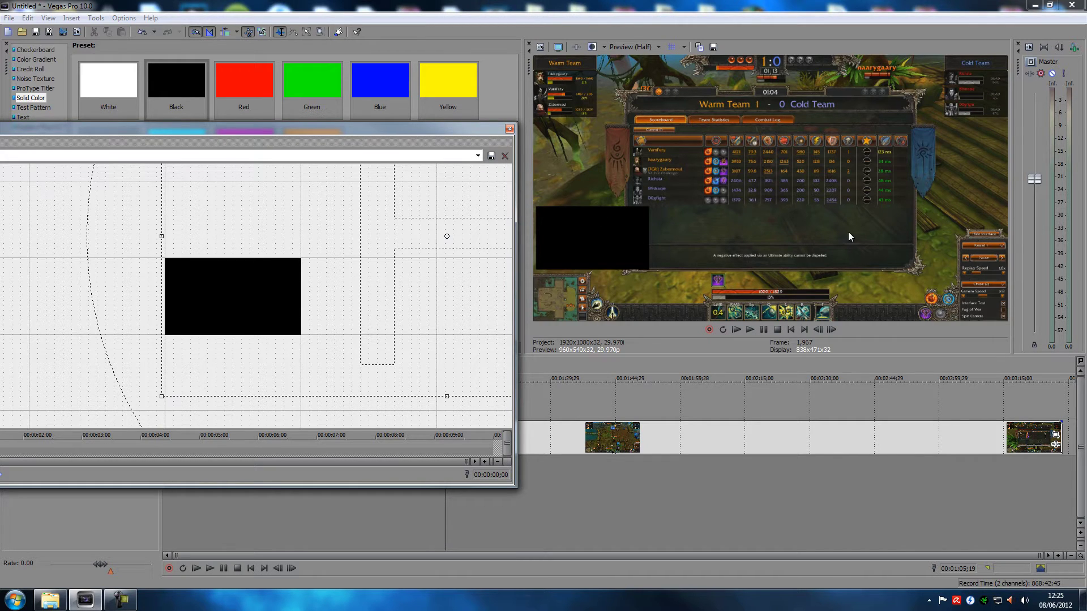
left_click(508, 131)
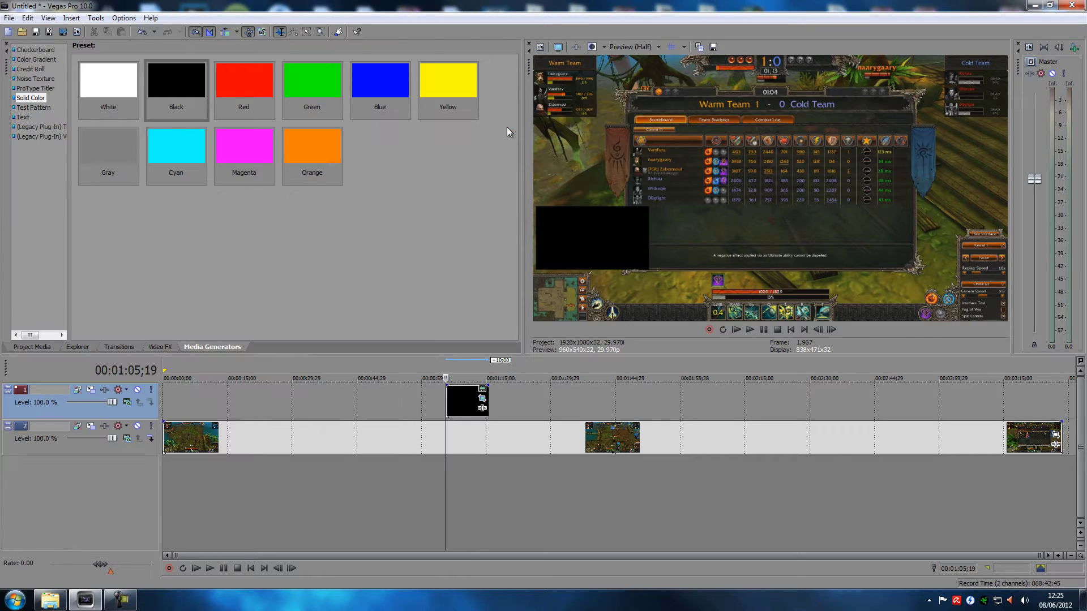
- Delete the black solid color event from the upper track and move the playhead to 00:01:15;18
left_click(466, 399)
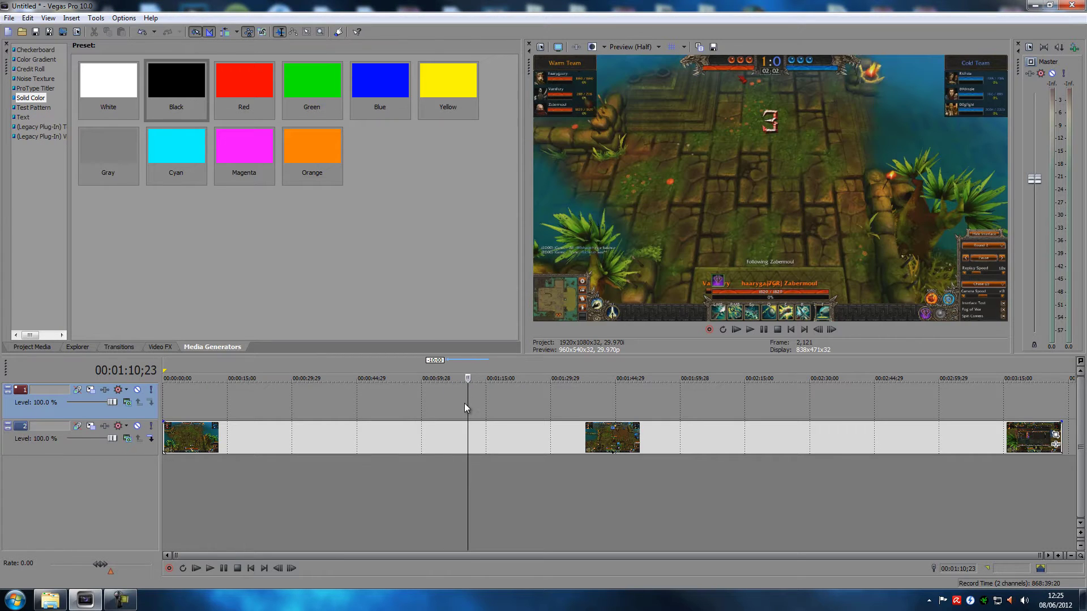
left_click(478, 484)
mouse_move(478, 482)
left_mouse_down()
mouse_move(498, 482)
mouse_move(477, 484)
left_mouse_up()
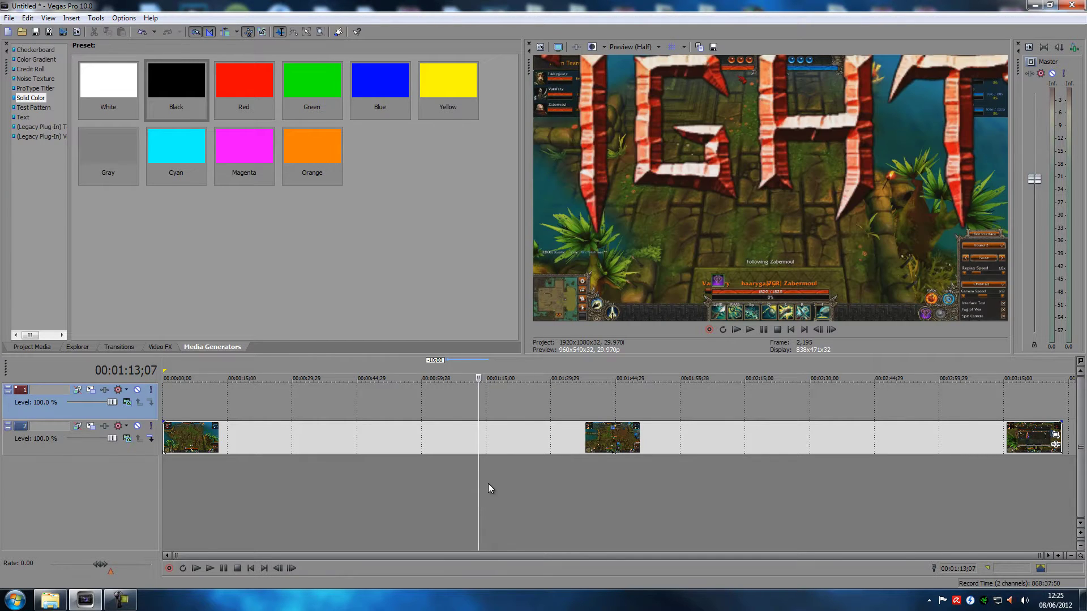
left_click(488, 483)
key("Right")
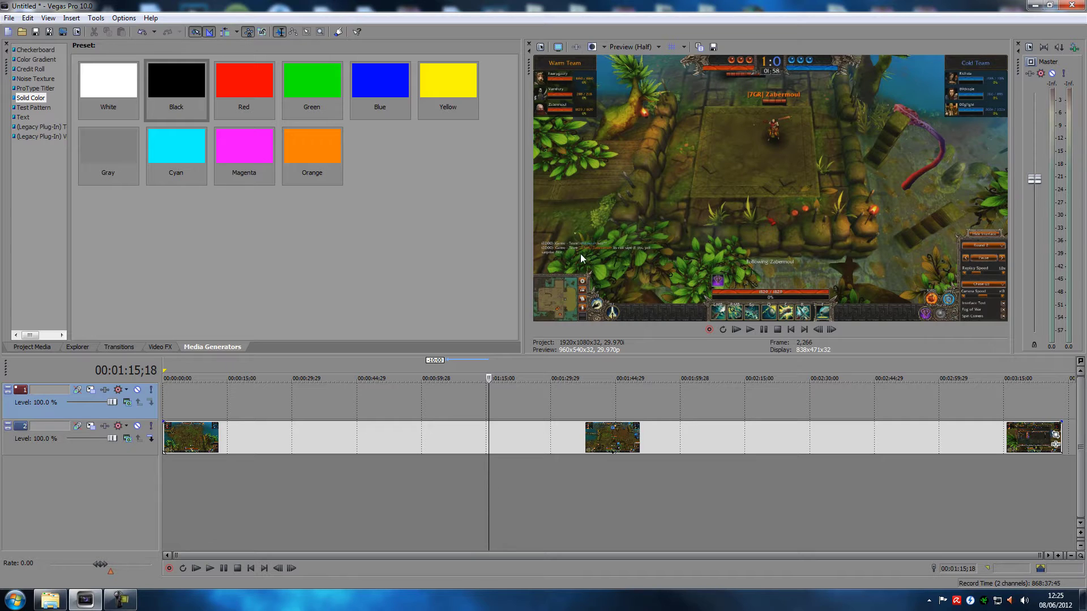
- Copy the gameplay clip onto the upper track, aligned directly above the original
left_click(507, 437)
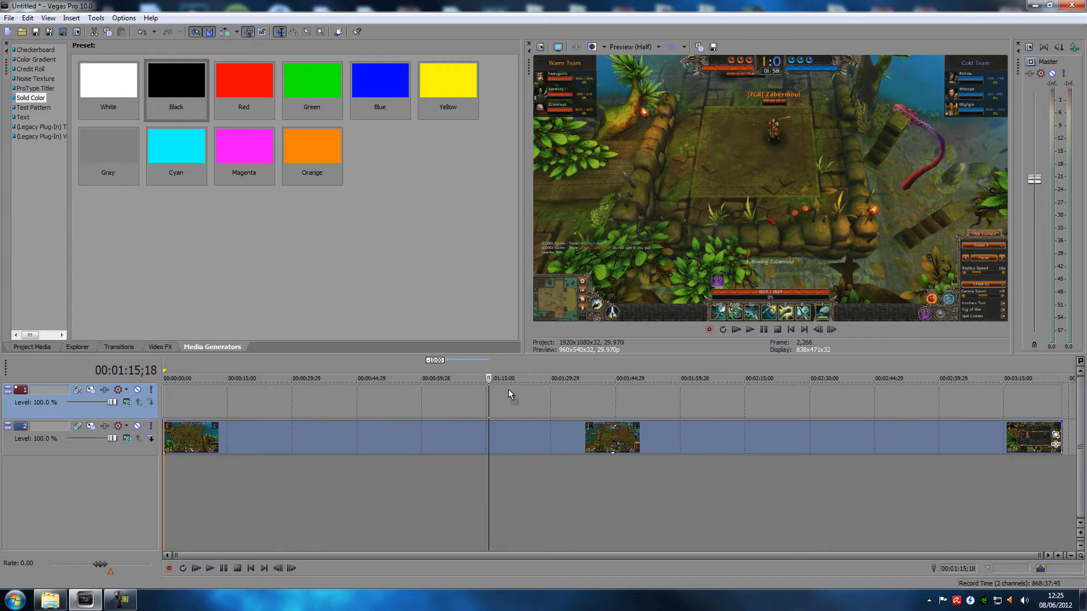
left_click(509, 389)
key("ctrl+v")
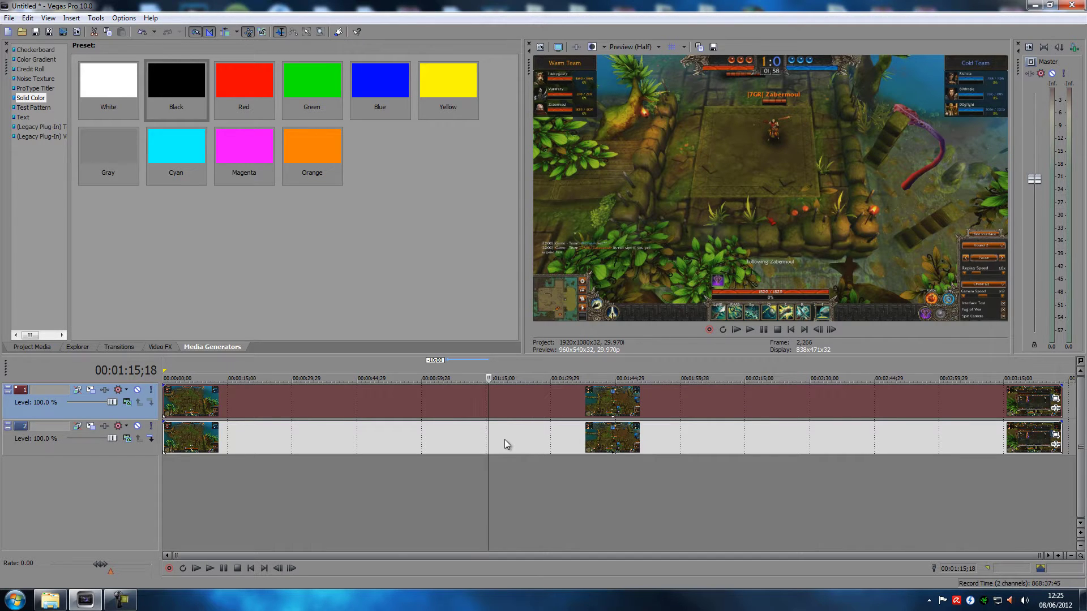
- Select the gameplay clips on both video tracks and group them together
left_click(490, 434)
left_click(498, 405)
left_click(490, 437)
left_click(494, 407)
left_click(489, 438)
left_click(493, 407)
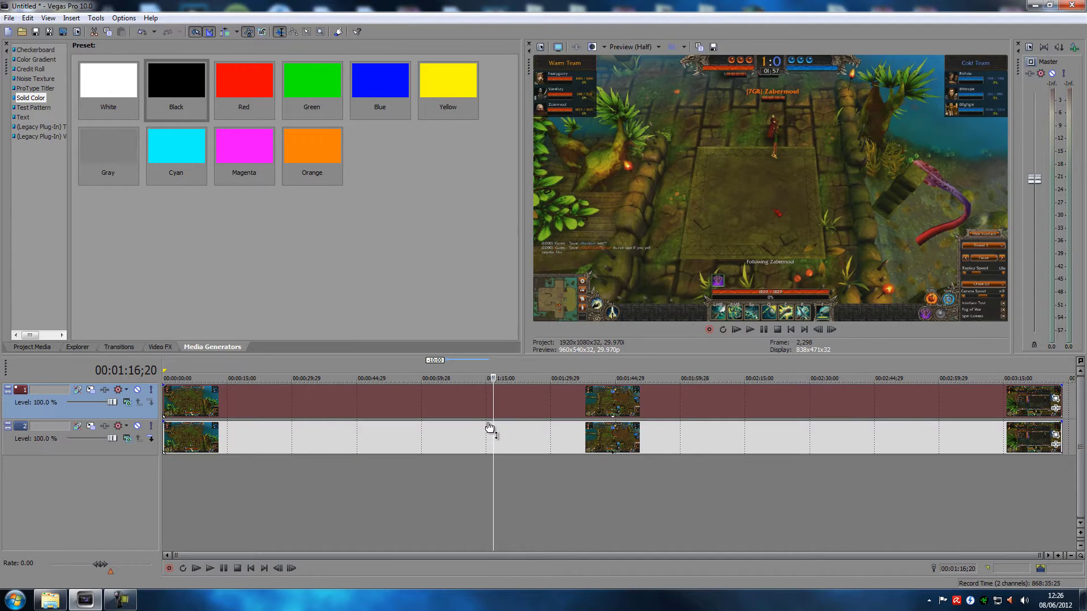
left_click(490, 433, "ctrl")
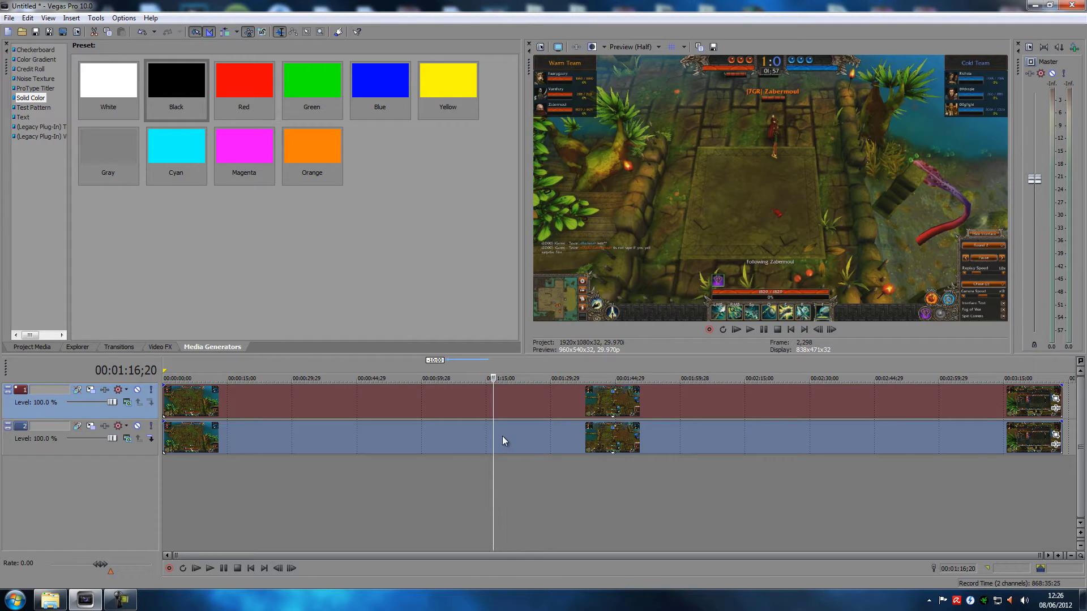
left_click(502, 436)
left_click(502, 409)
left_click(490, 402)
left_click(491, 439)
left_click(494, 405)
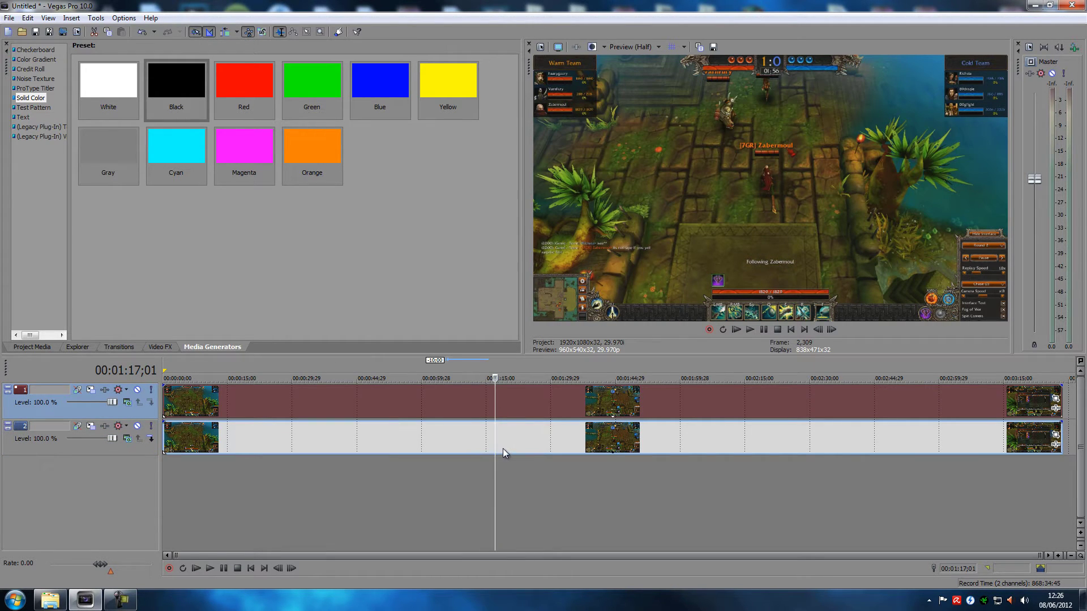
- Split the grouped gameplay clips on both tracks at 00:01:15;16, where the chat text is shown
left_click(497, 404)
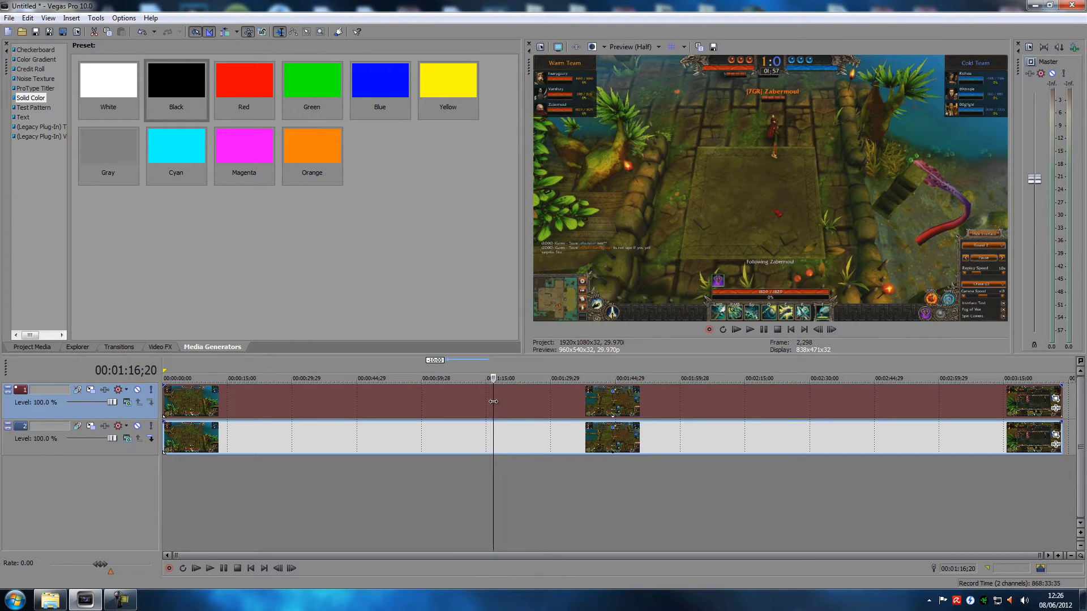
left_click(491, 400)
left_click(477, 399)
left_click(484, 401)
left_click(485, 401)
left_click(487, 400)
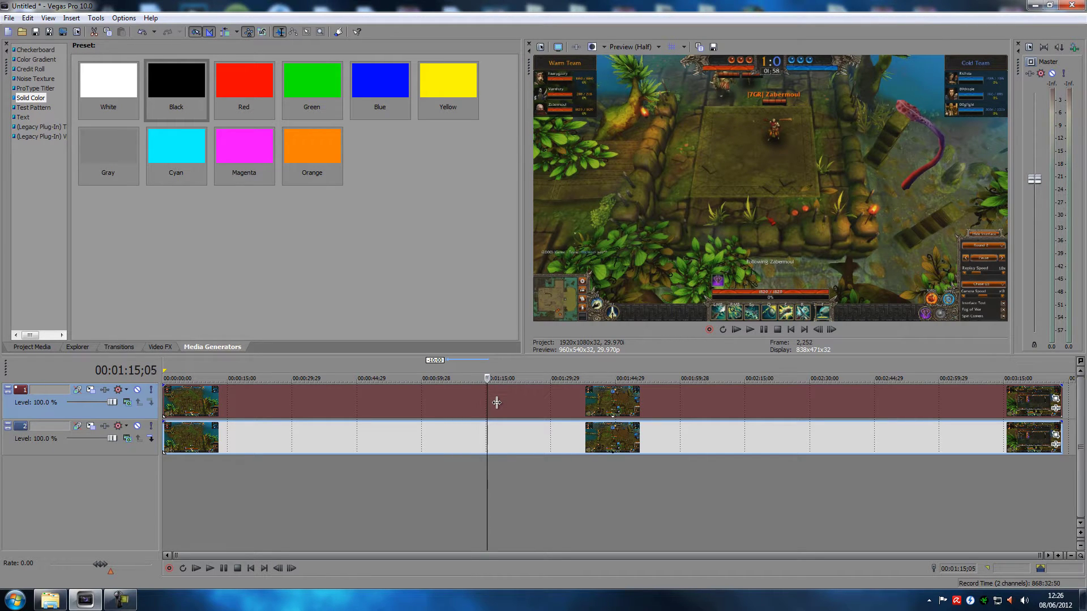
left_click(488, 403)
key("Right")
key("Right")
key("Right")
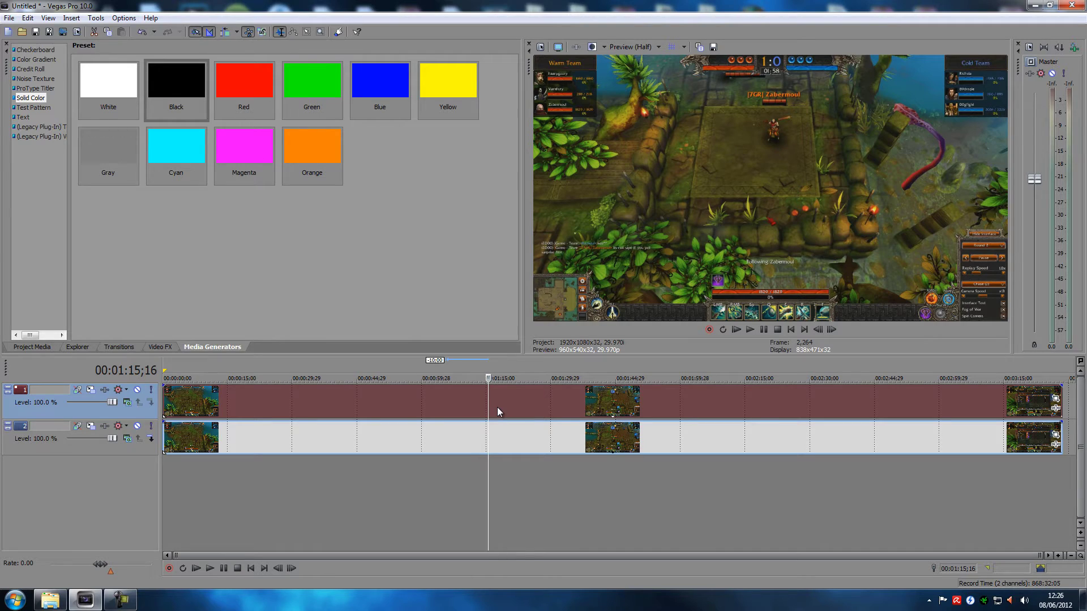
key("s")
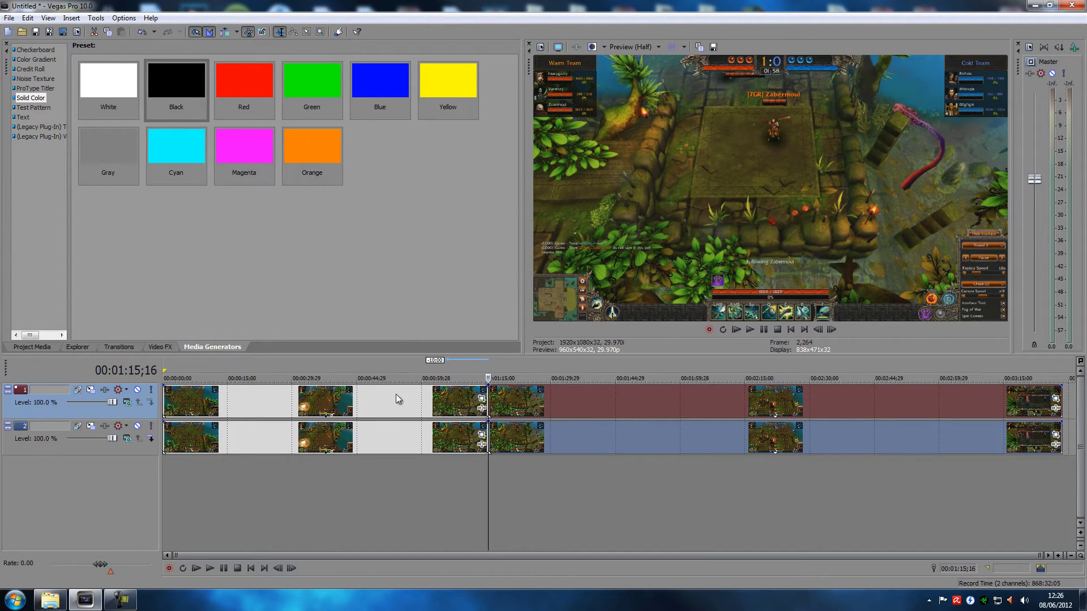
- Delete the sections before the split on both tracks and move the remaining clips to the start of the timeline
left_click(418, 408)
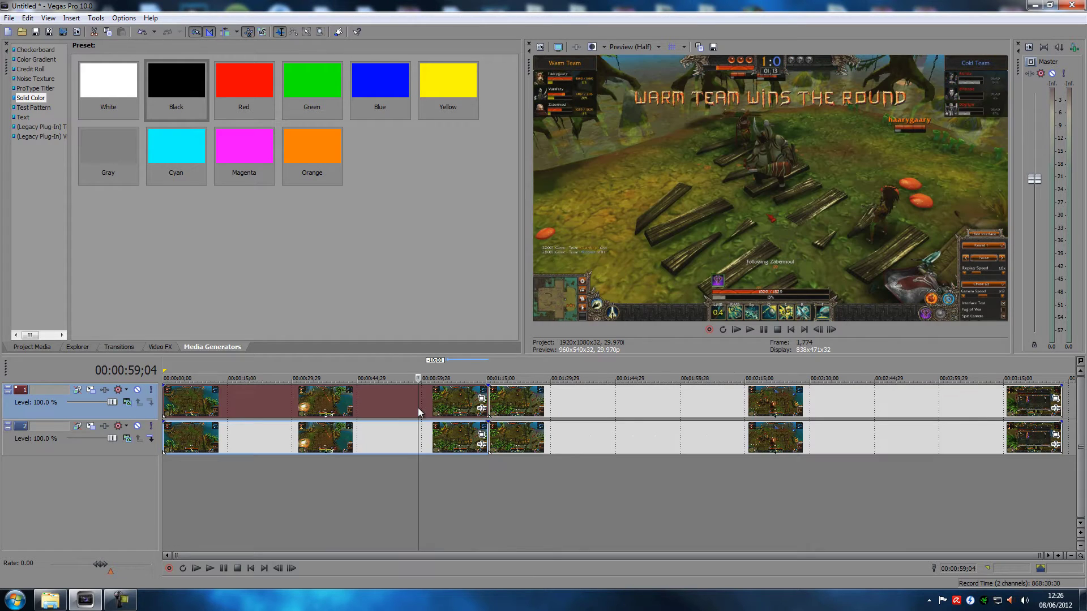
key("Delete")
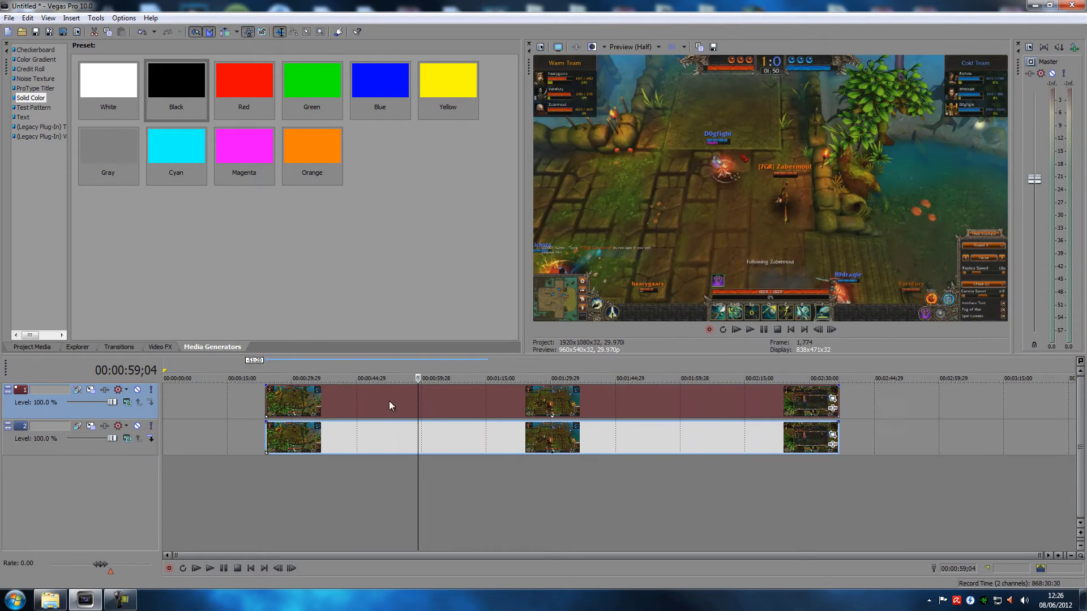
left_click(188, 399)
left_click(182, 401)
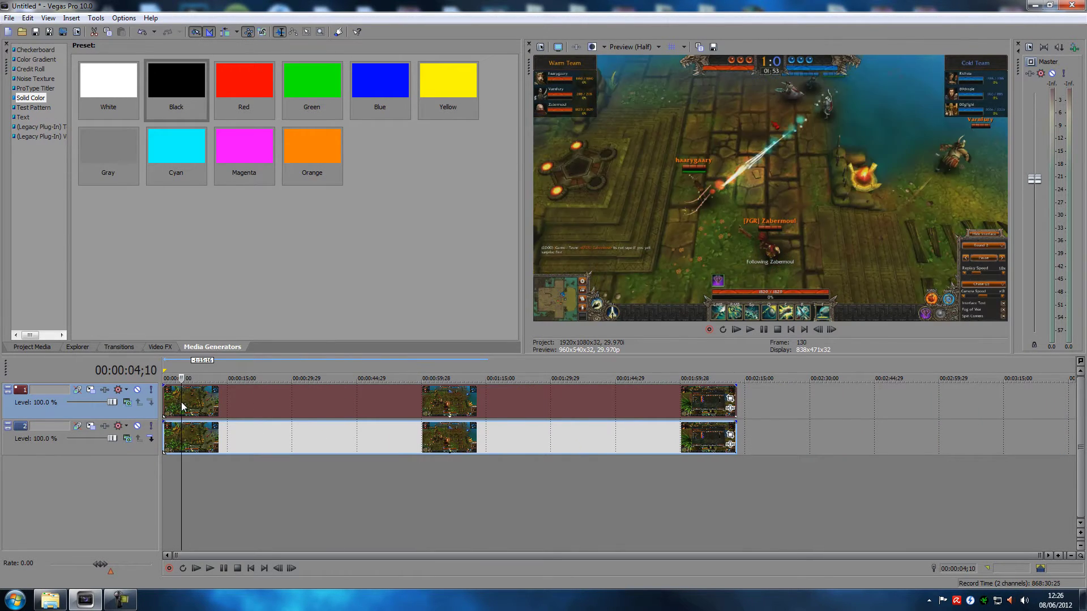
- Cut the clips on both tracks at 00:00:02;13 and remove everything after that point
left_click_drag(182, 401, 201, 412)
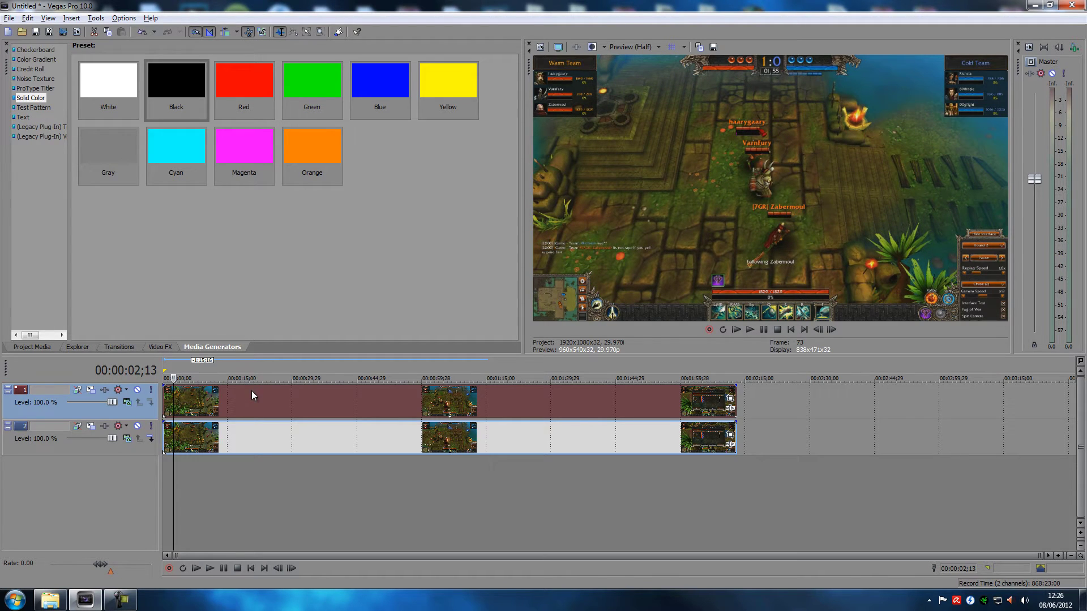
left_click(261, 399)
key("End")
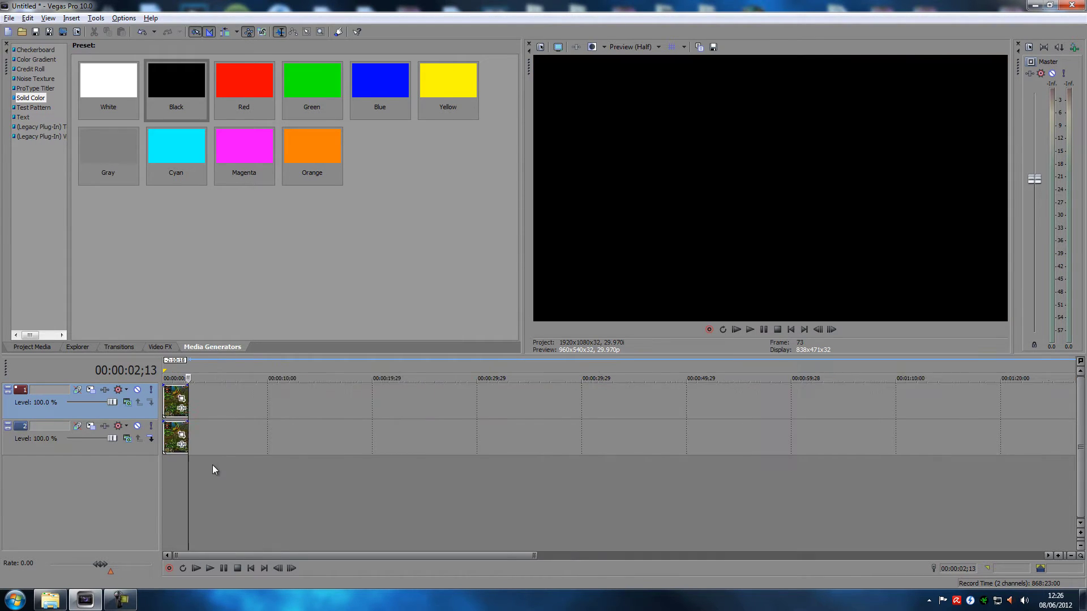
- Inspect the trimmed clips at several points from 00:00:00;02 onward to see where the chat text sits in the frame
scroll(212, 464, "up", 10)
scroll(224, 460, "down", 4)
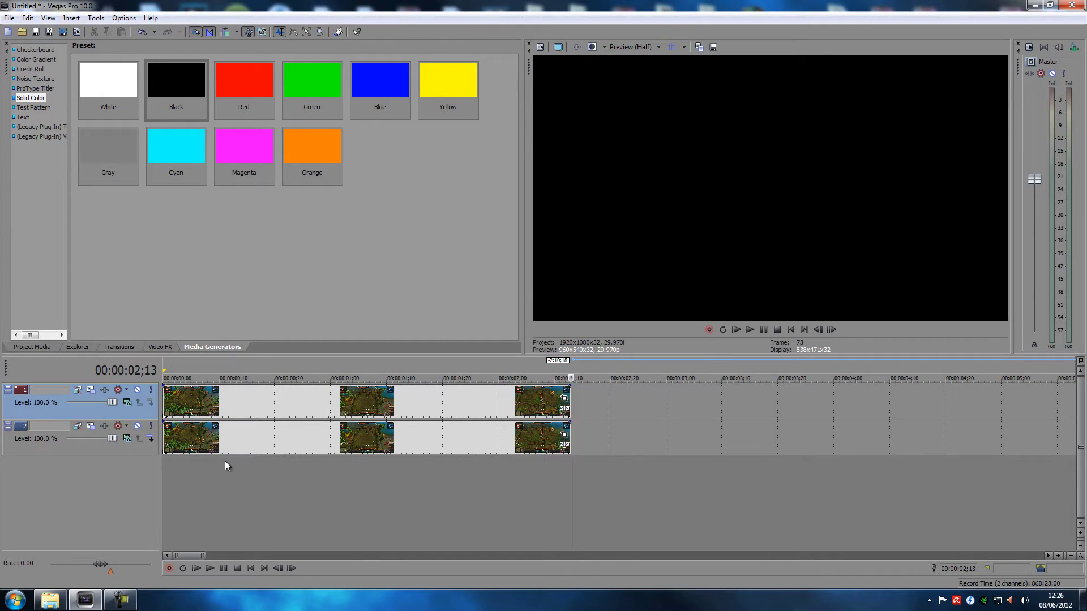
mouse_move(178, 556)
left_mouse_down()
mouse_move(208, 556)
mouse_move(161, 562)
left_mouse_up()
left_click(173, 474)
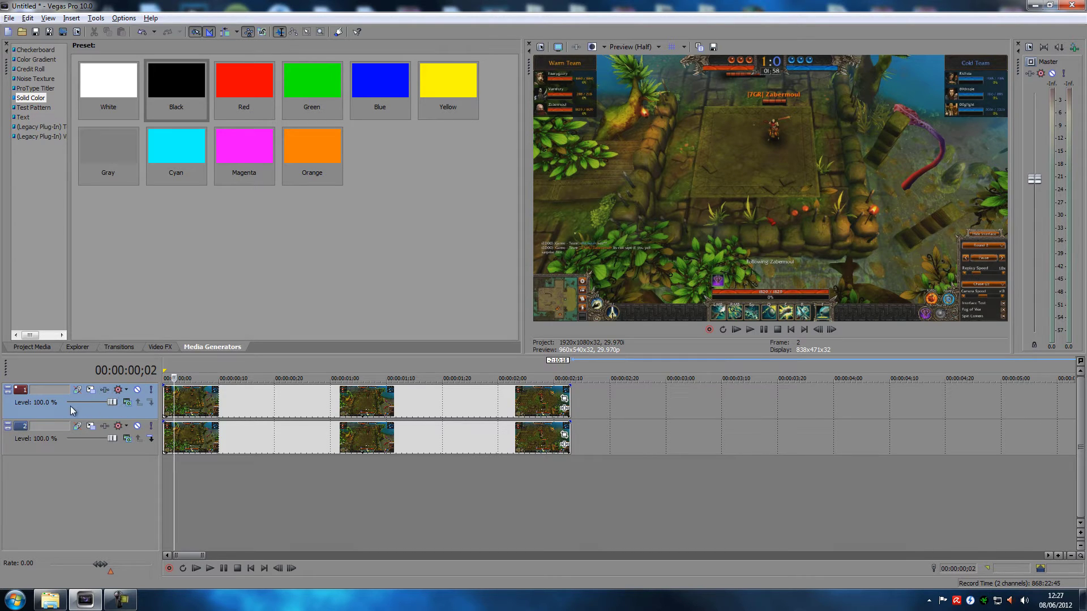
left_click(531, 397)
left_click(405, 402)
left_click(314, 402)
left_click(226, 400)
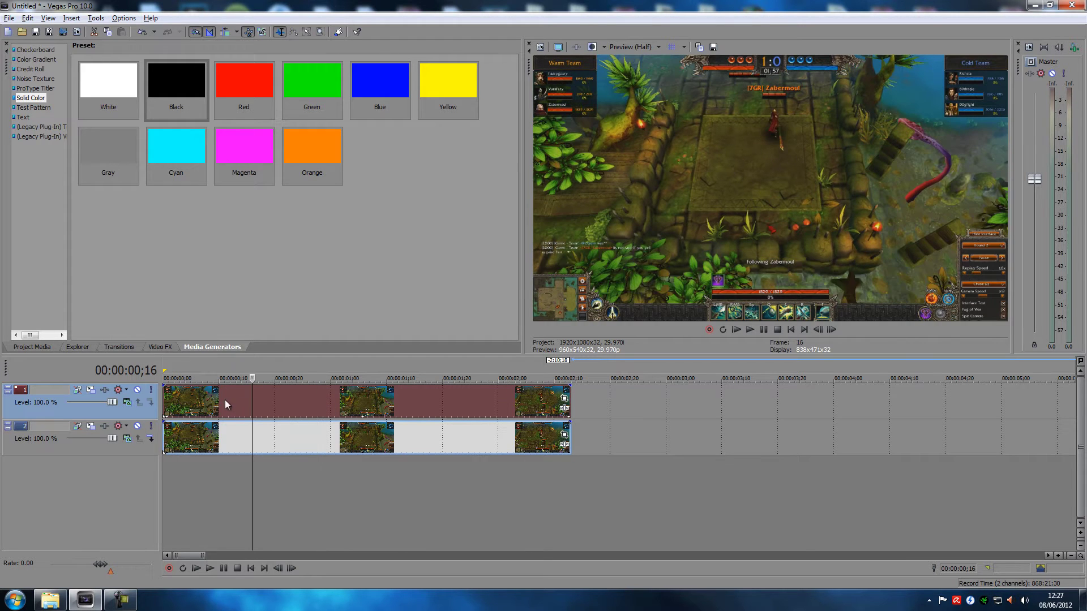
left_click(308, 401)
left_click(368, 402)
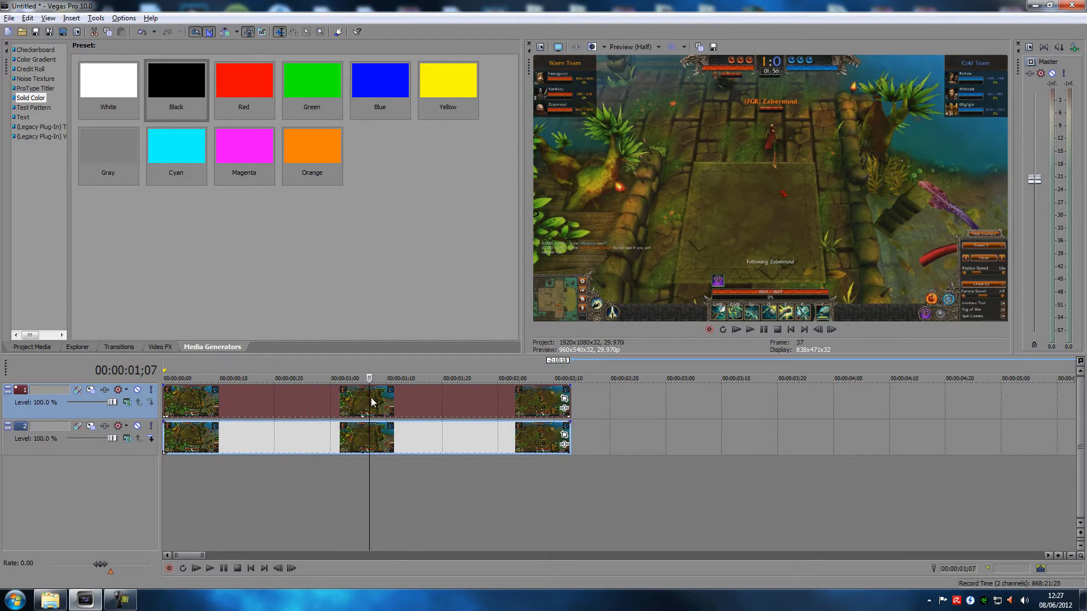
left_click(308, 402)
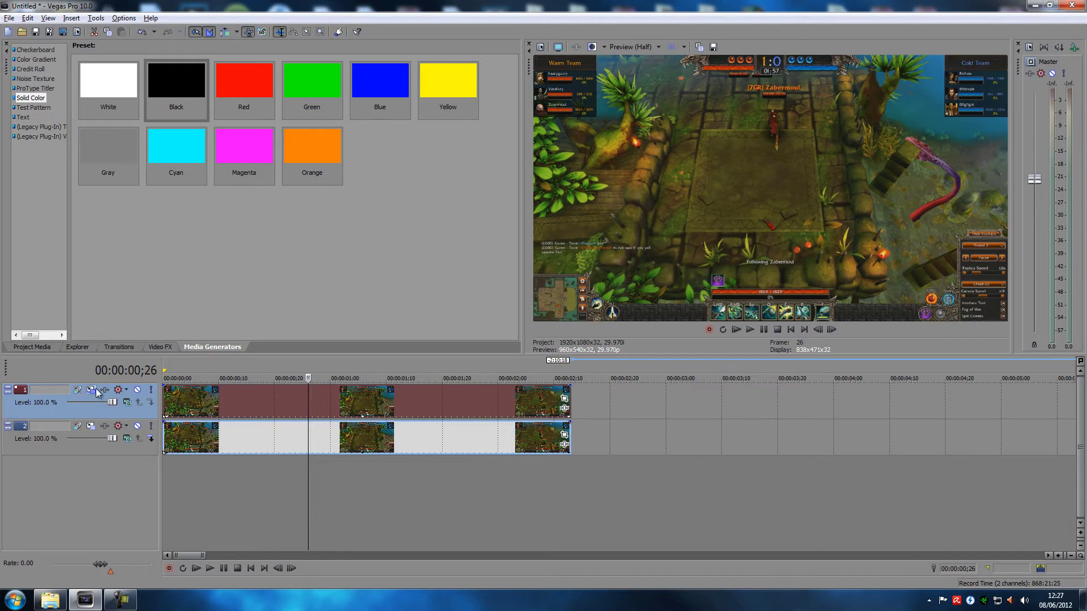
- Apply the Color Corrector effect with the Studio RGB to Computer RGB preset to both video tracks
left_click(131, 347)
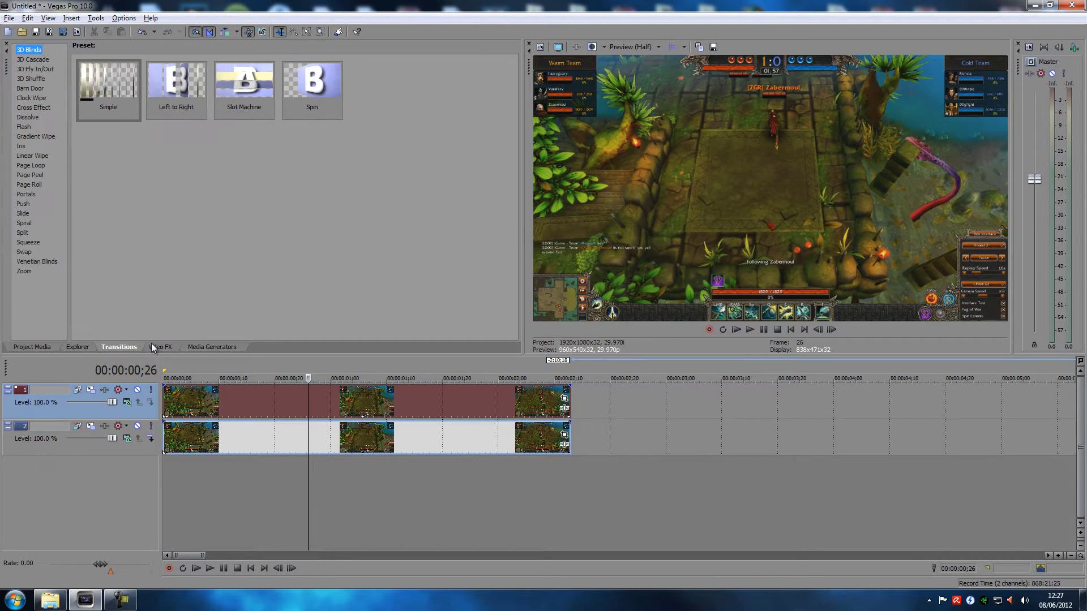
key("alt+8")
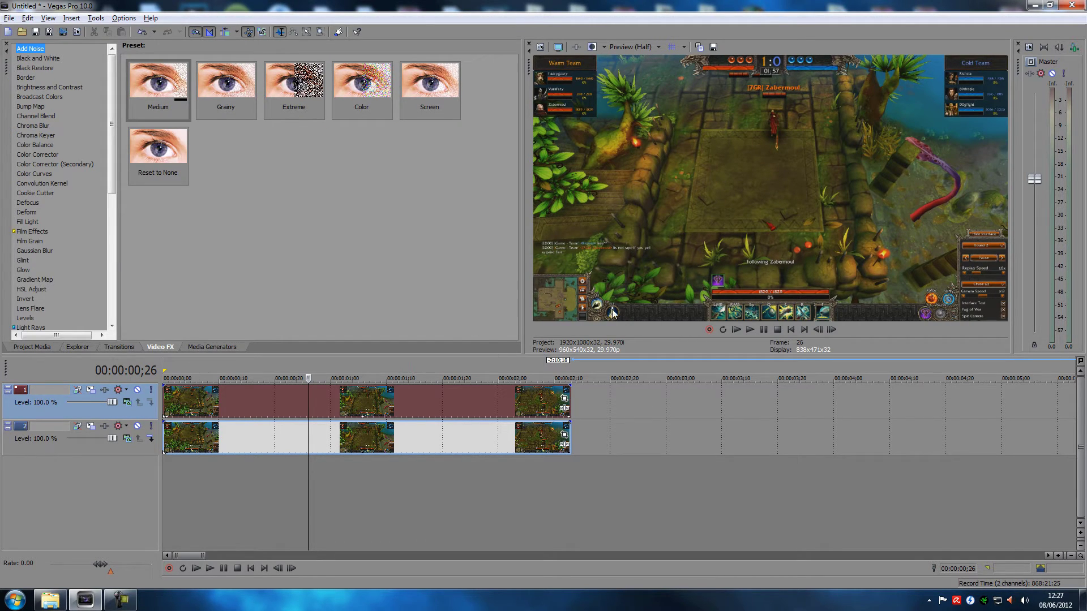
left_click(40, 155)
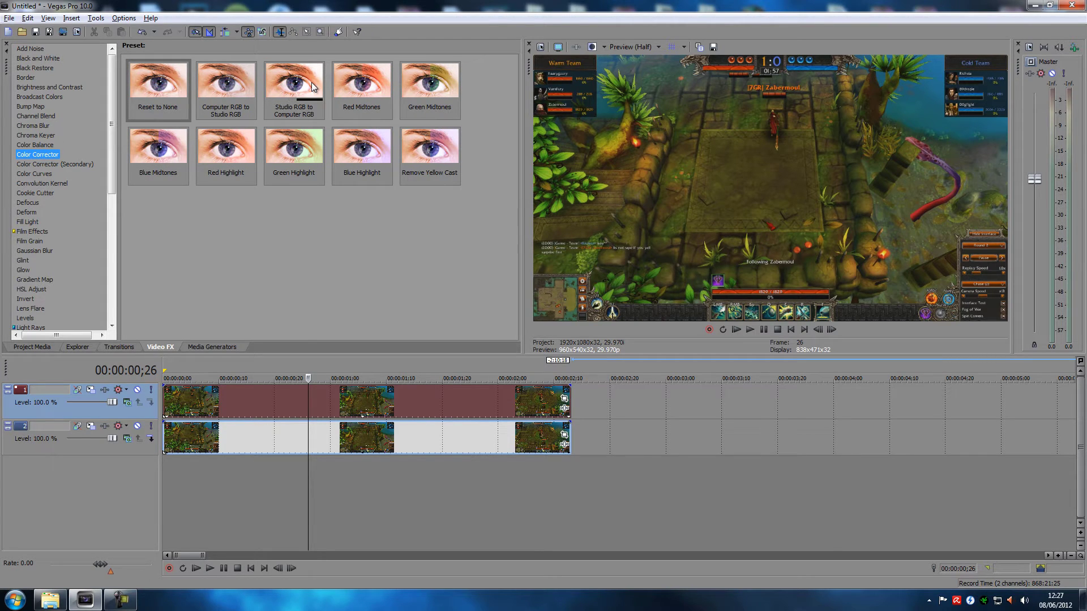
left_click_drag(310, 85, 62, 408)
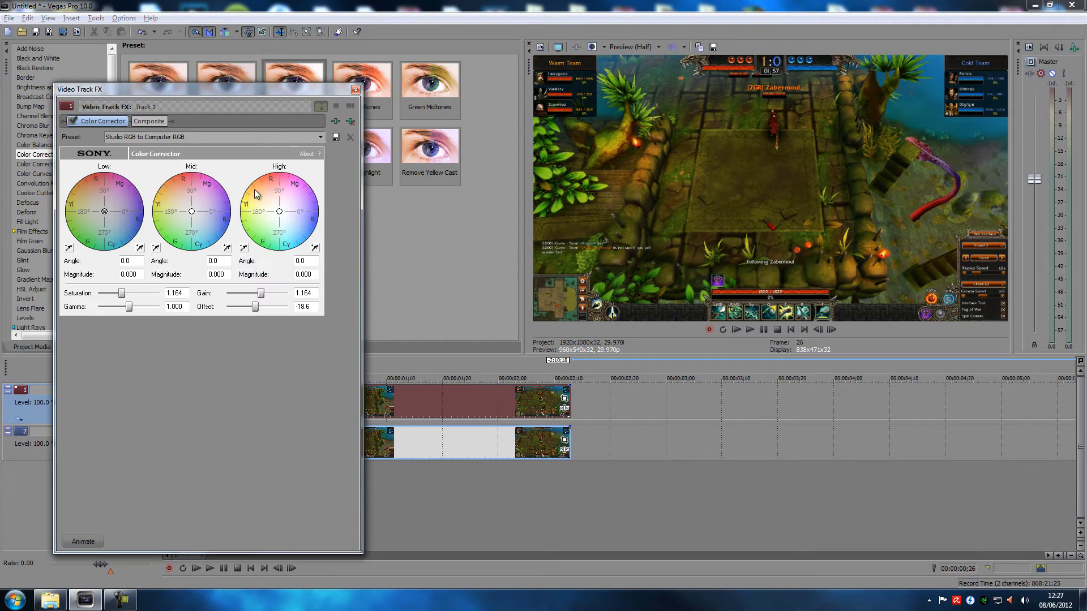
left_click(355, 90)
left_click_drag(294, 84, 60, 453)
left_click(360, 88)
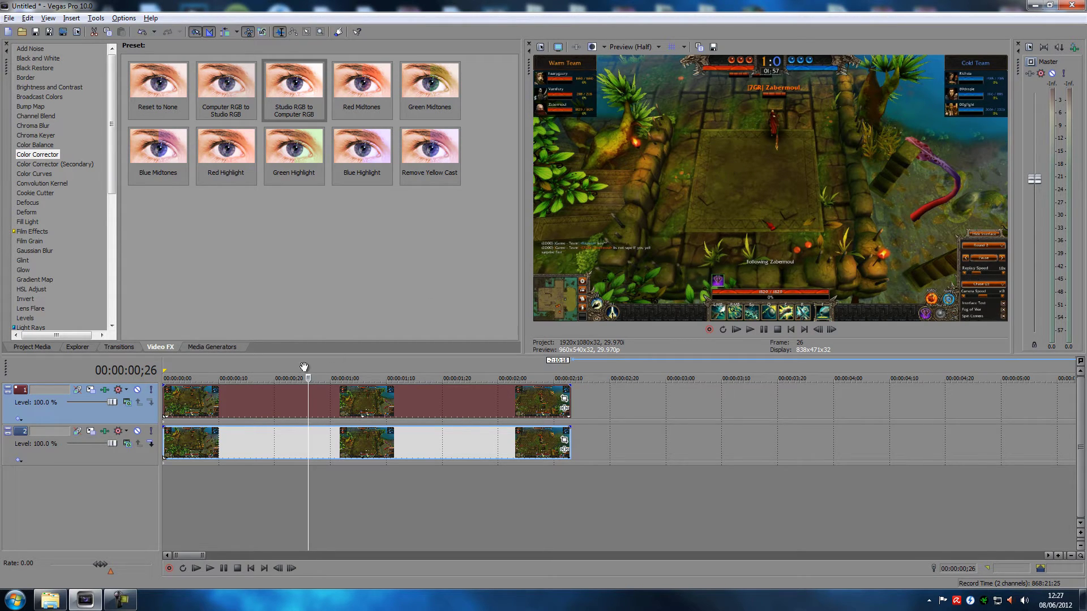
- Check the colour-corrected footage at several points between the start and 00:00:01;13
left_click(246, 404)
left_click(240, 392)
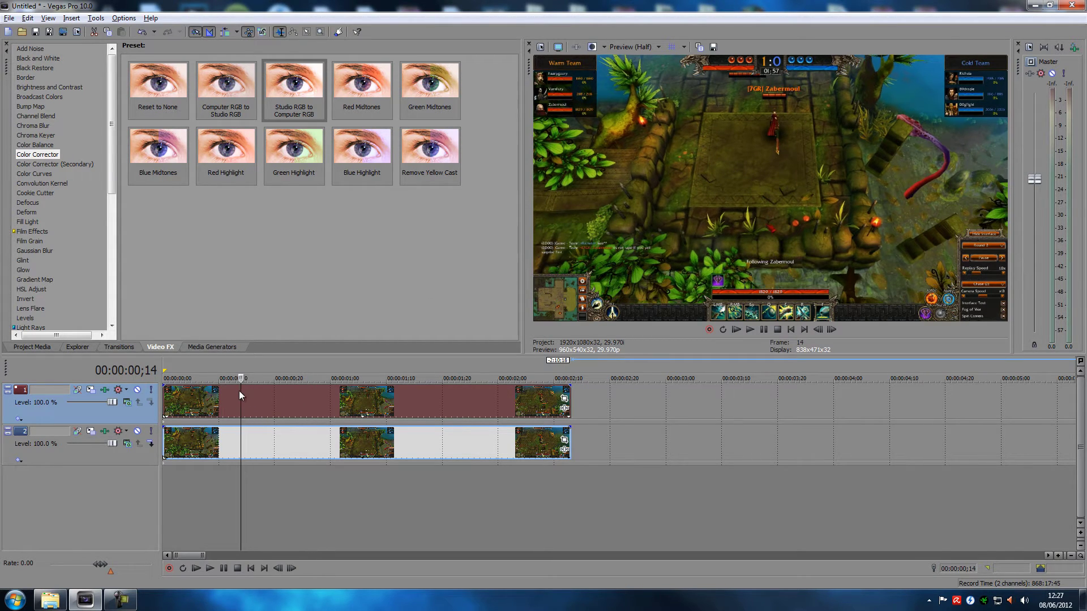
left_click(222, 409)
left_click(251, 569)
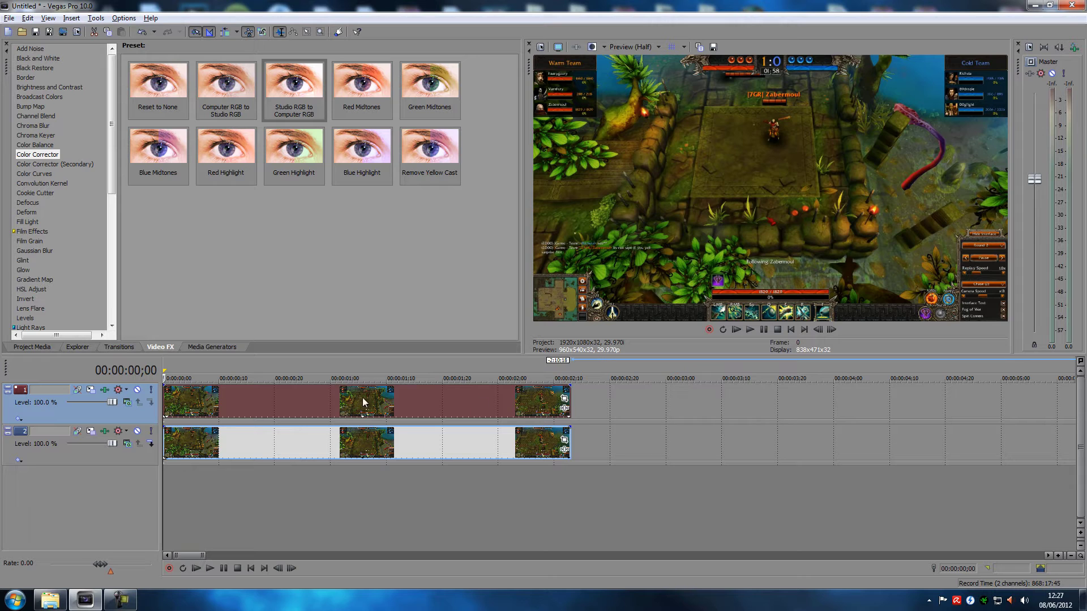
left_click(326, 394)
left_click(357, 403)
left_click(291, 402)
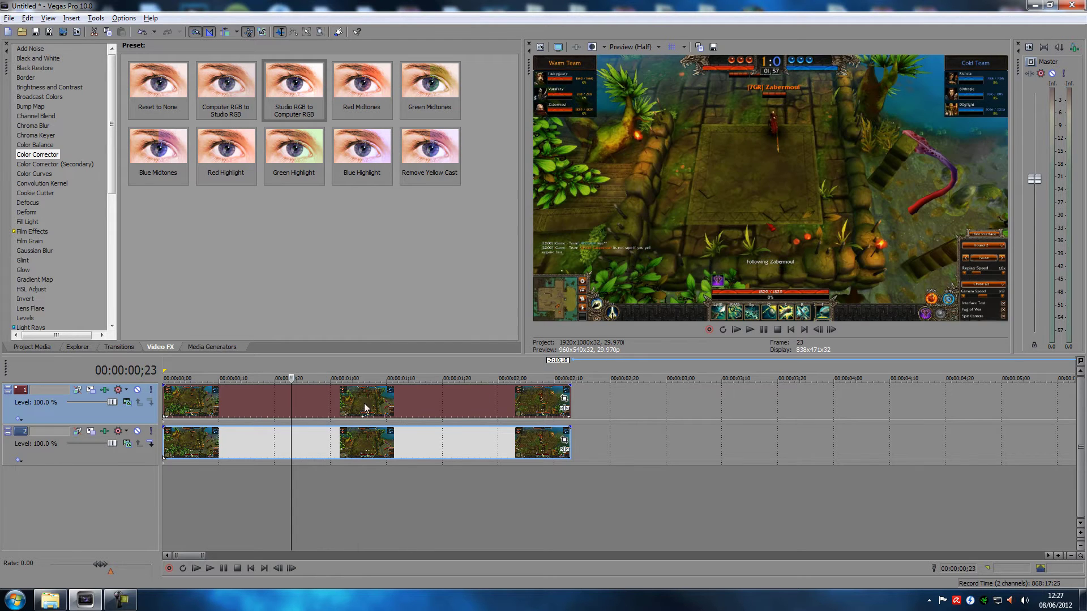
left_click(431, 403)
left_click(403, 403)
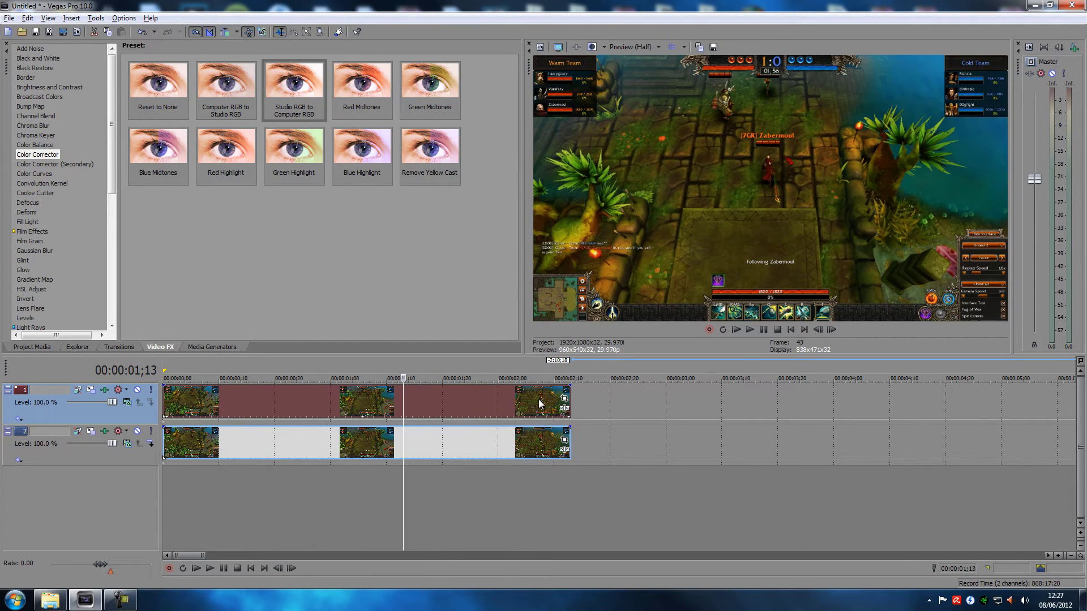
- Open Event Pan/Crop for the track 1 clip, try a smaller crop frame, and restore the full frame
left_click(564, 399)
left_click_drag(416, 398, 288, 327)
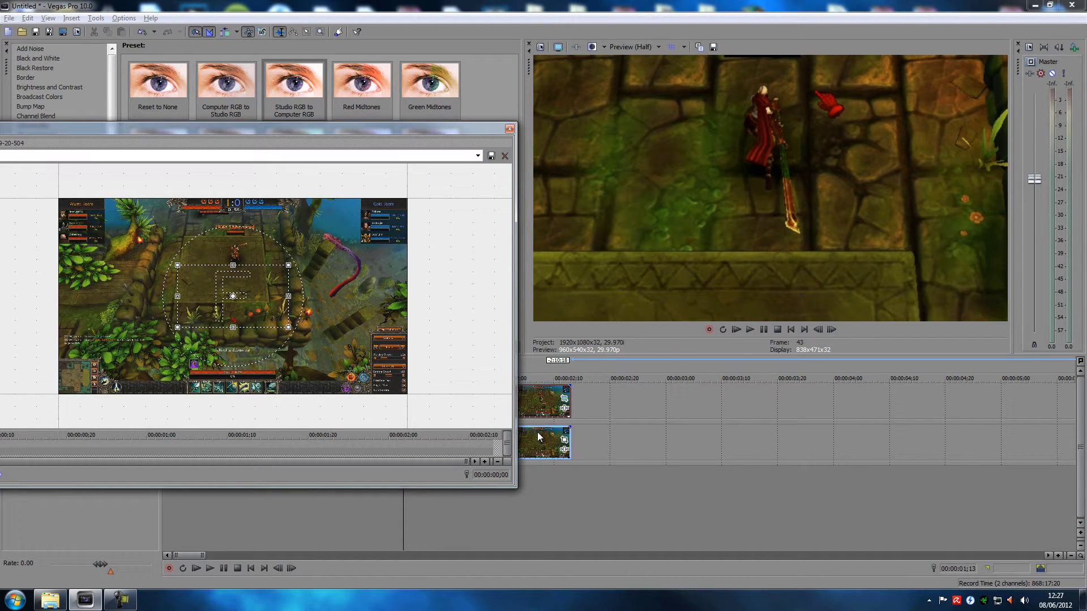
right_click(253, 308)
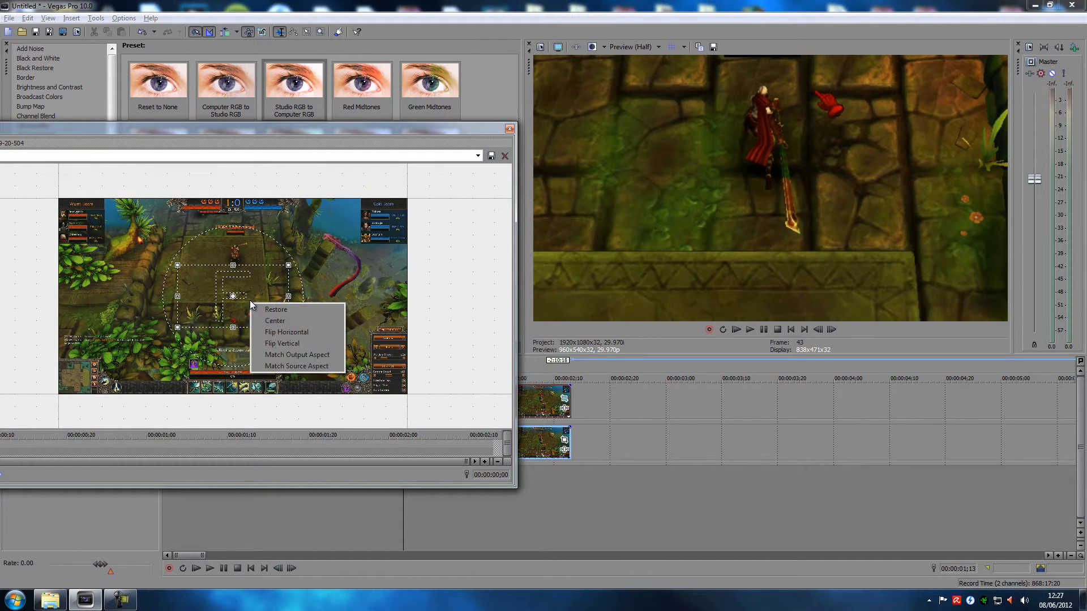
left_click(300, 312)
left_click_drag(298, 133, 517, 131)
left_click_drag(643, 125, 812, 114)
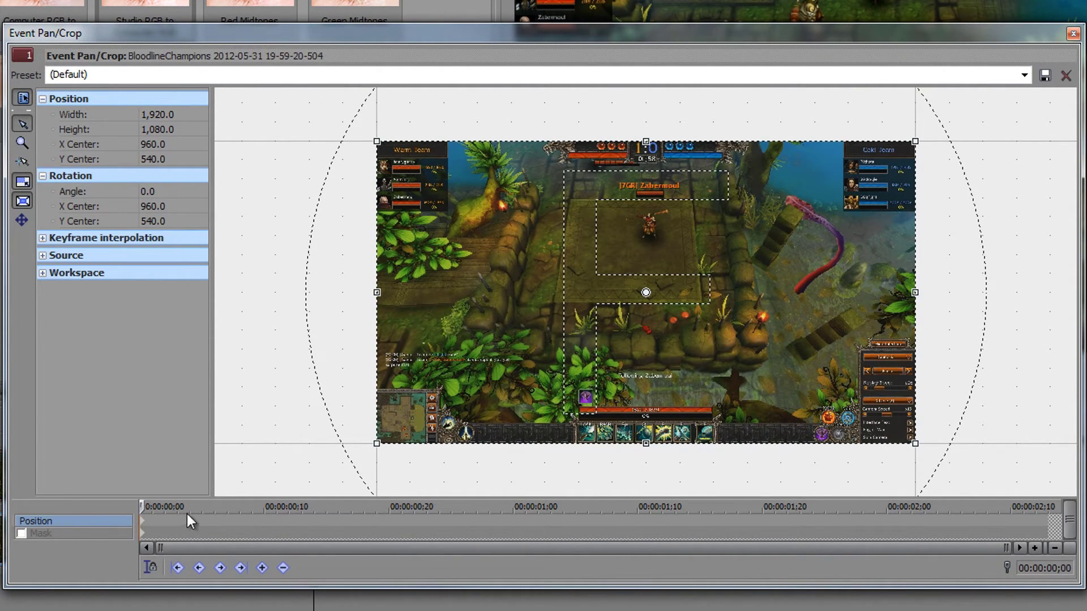
- Enable the mask for the track 1 clip at the start of its Pan/Crop timeline
left_click(144, 525)
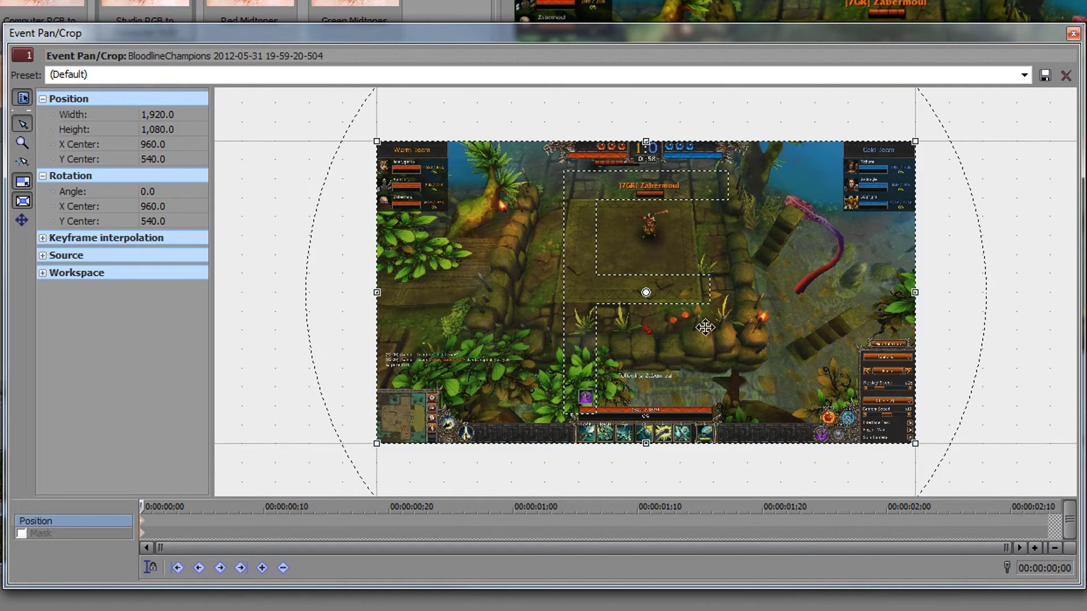
left_click(58, 534)
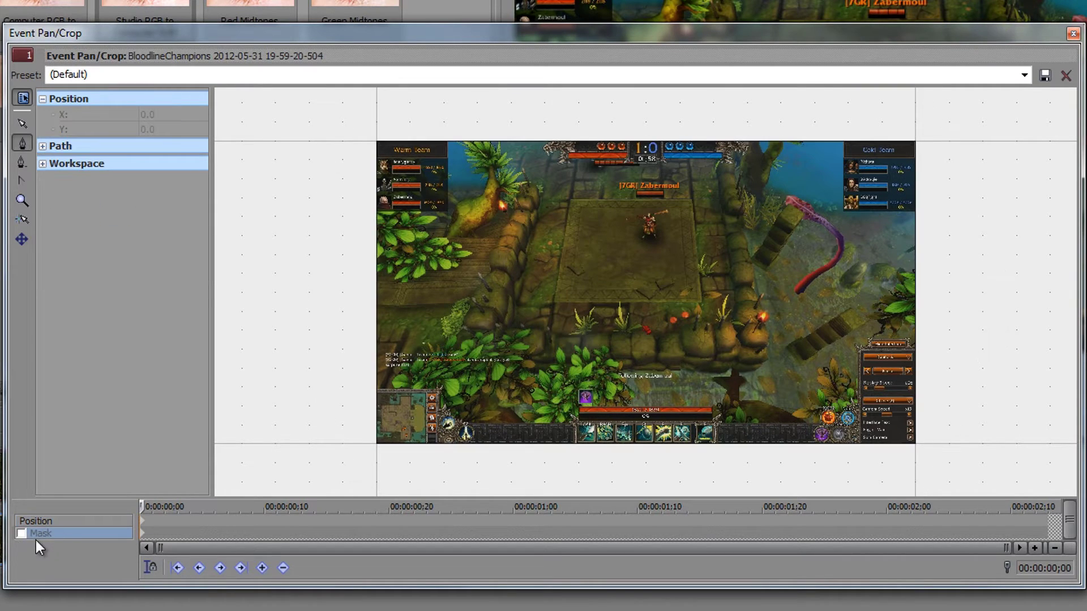
left_click(22, 533)
- Draw a closed four-point mask around the chat text, spanning about X 23 to 490 and Y 738 to 832
scroll(418, 366, "up", 3)
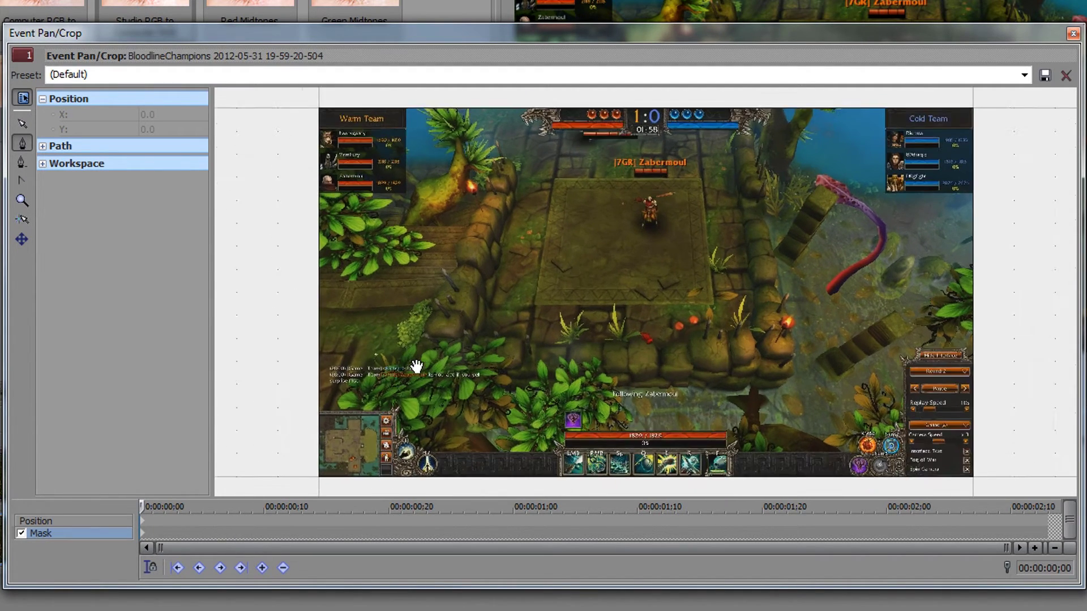
left_click_drag(354, 371, 589, 274)
scroll(587, 303, "up", 3)
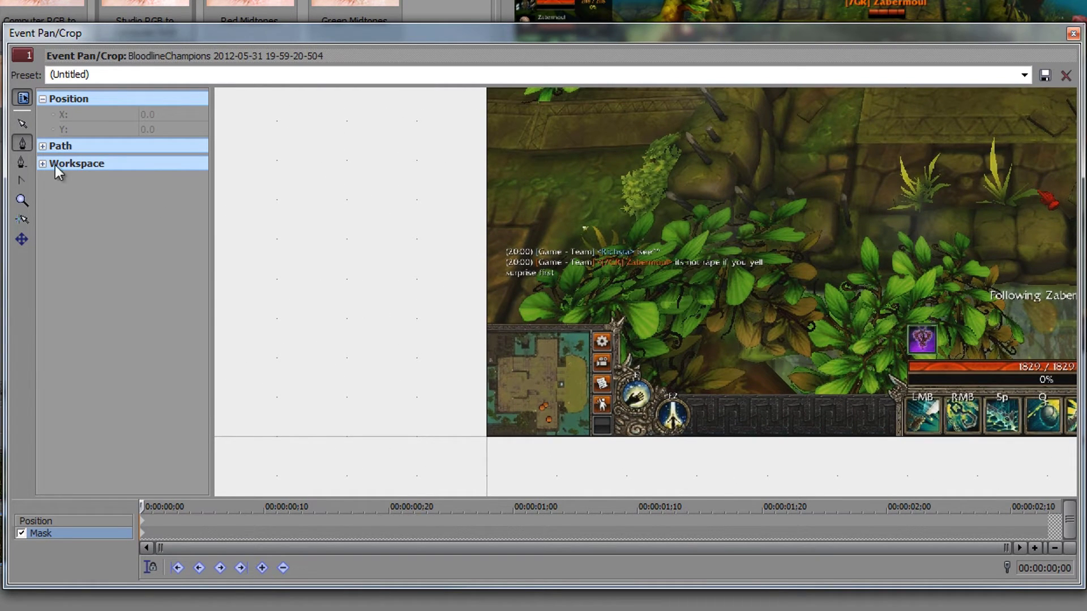
left_click(23, 124)
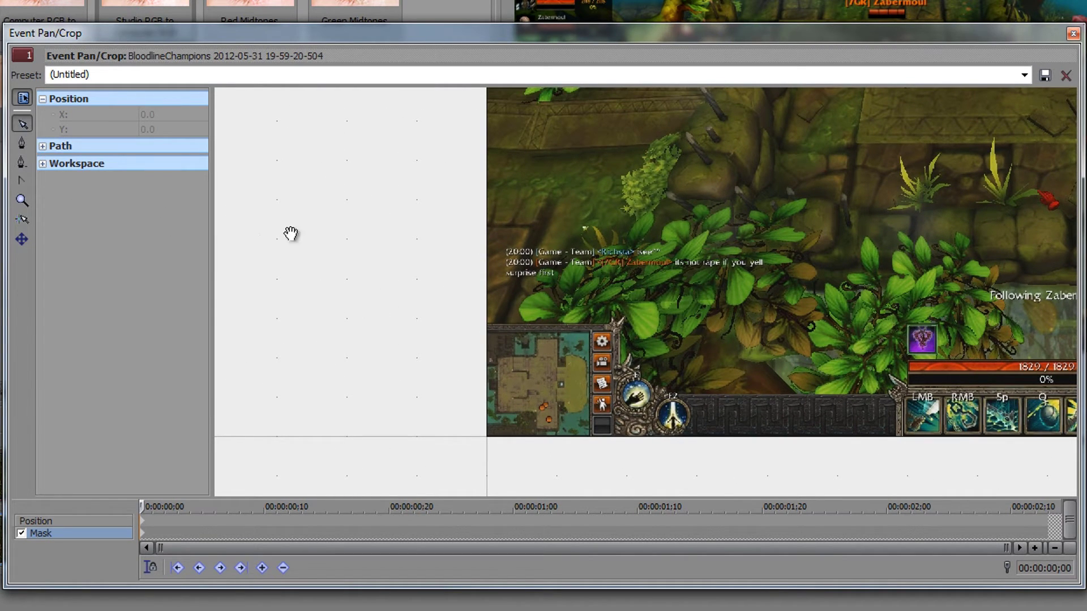
scroll(551, 324, "up", 3)
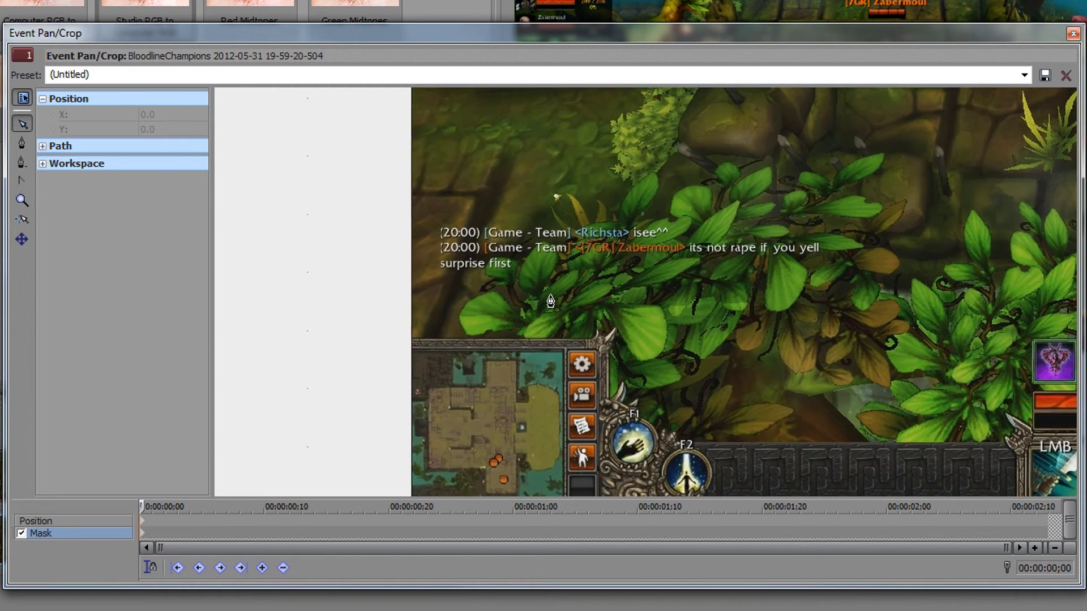
scroll(492, 312, "up", 2)
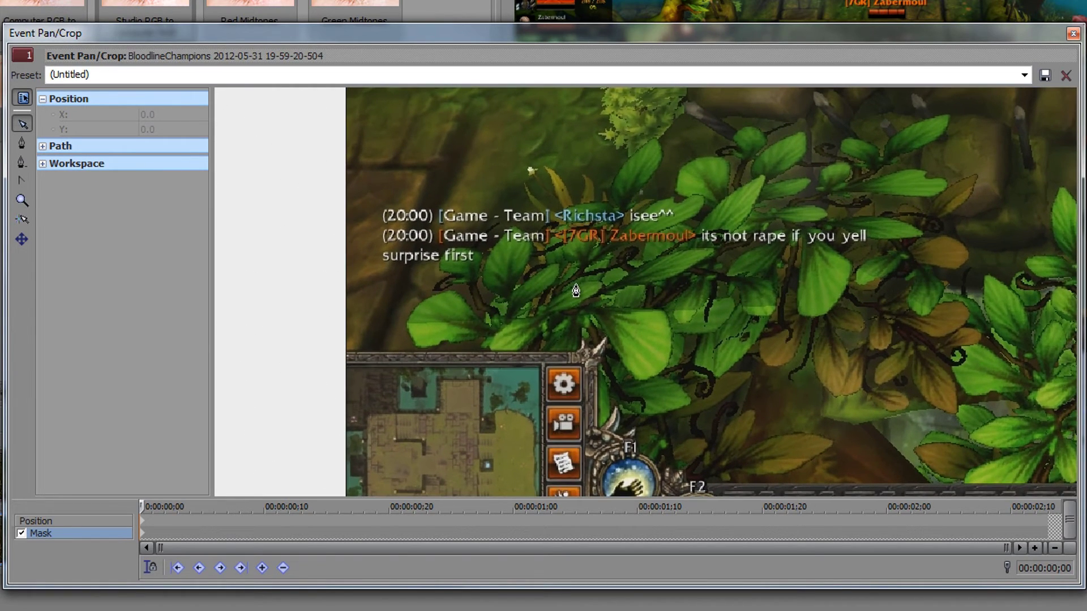
left_click_drag(575, 285, 492, 354)
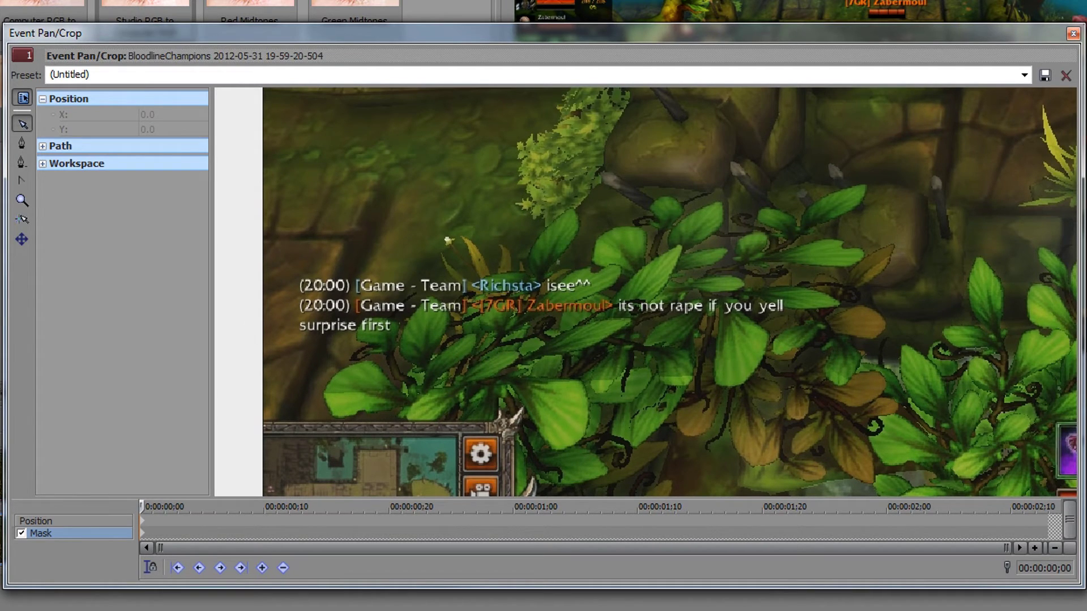
left_click(23, 144)
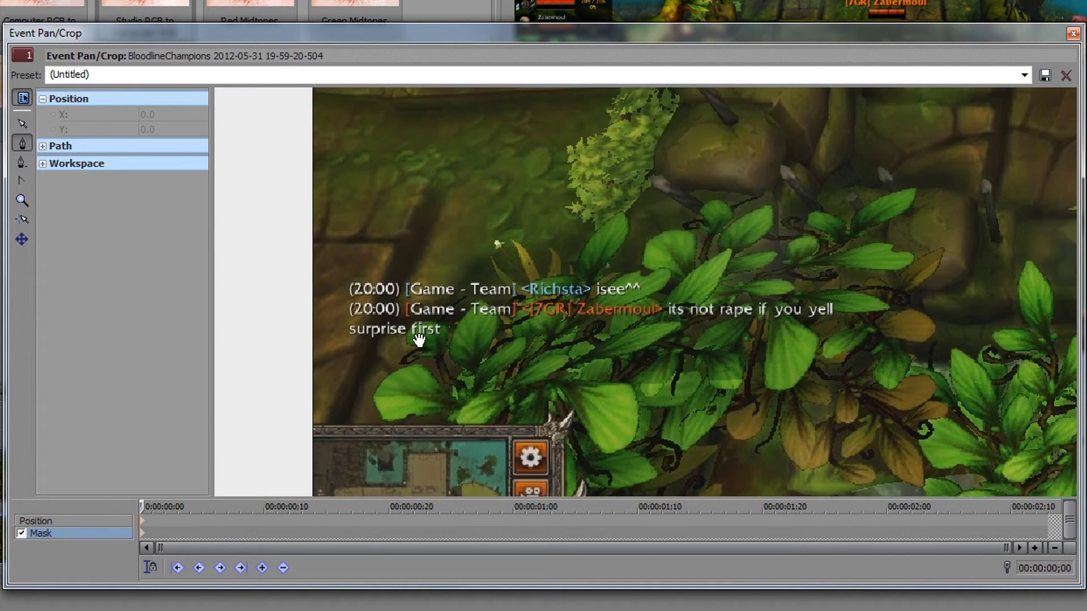
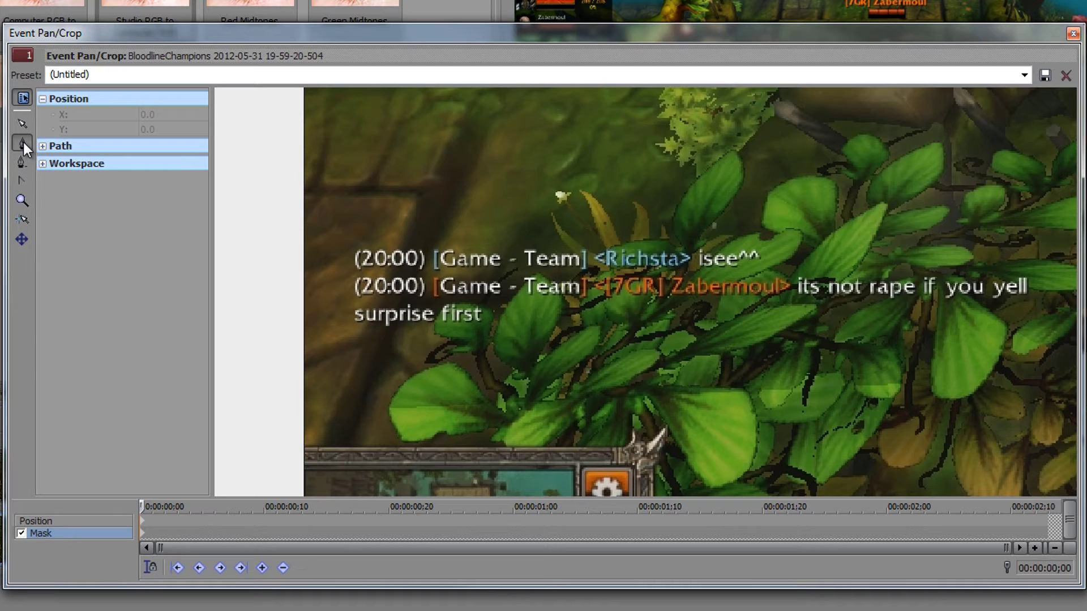
left_click(23, 143)
left_click(339, 218)
left_click(339, 353)
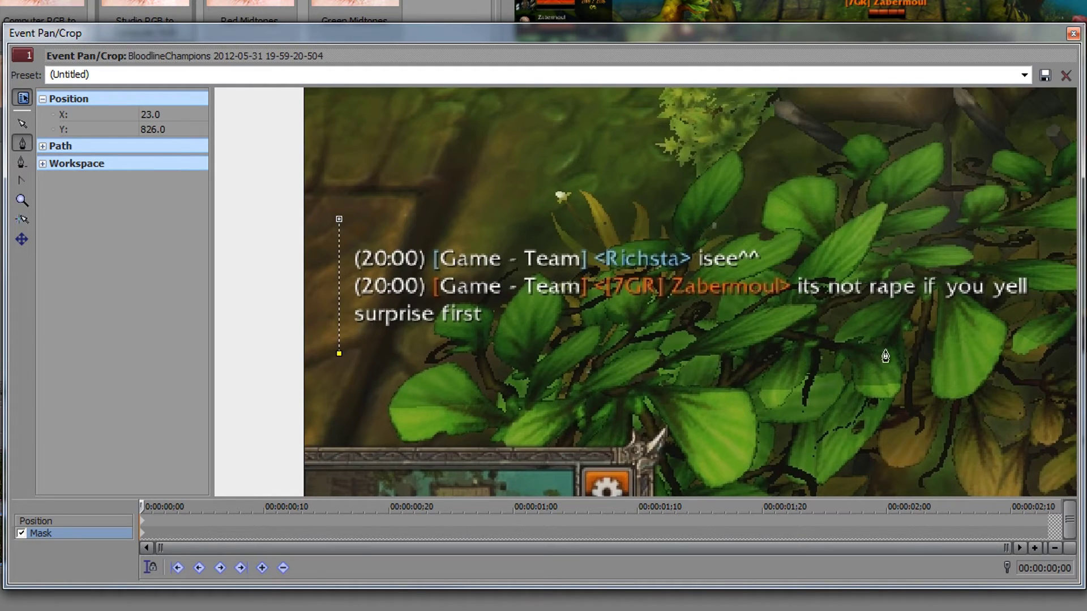
left_click(1045, 362)
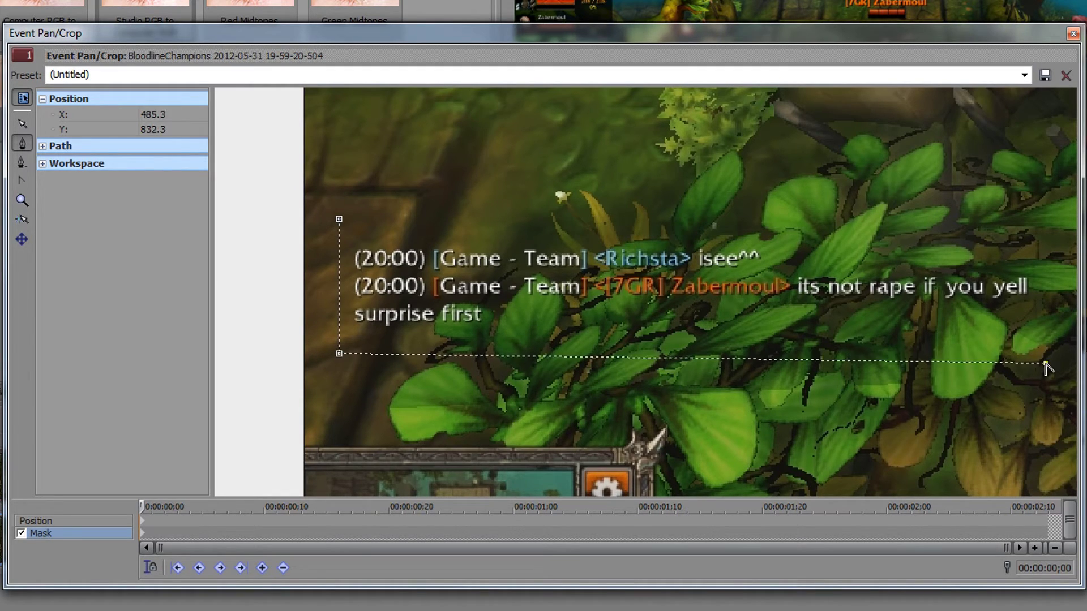
left_click(1053, 222)
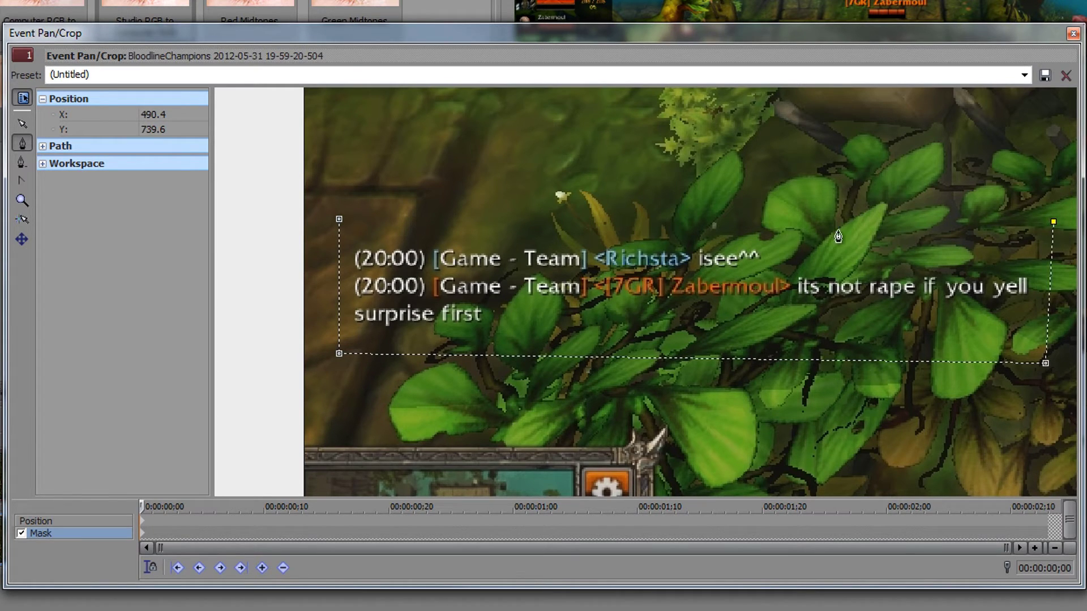
left_click(339, 219)
- Move the mask's upper-right corner point slightly up to make the top edge level
left_click(23, 123)
left_click(419, 413)
left_click(340, 219)
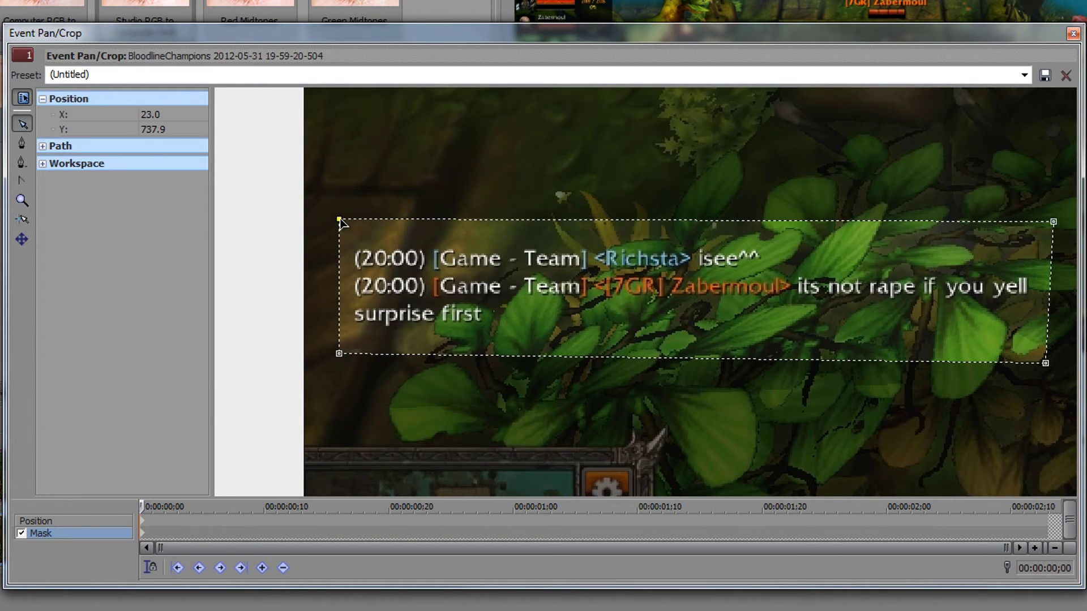
left_click(1054, 224)
left_click(1056, 225)
left_click_drag(1055, 224, 1055, 222)
left_click(385, 221)
- Adjust the mask's lower-right corner point to about X 486, Y 830 to straighten the bottom edge
left_click(1047, 362)
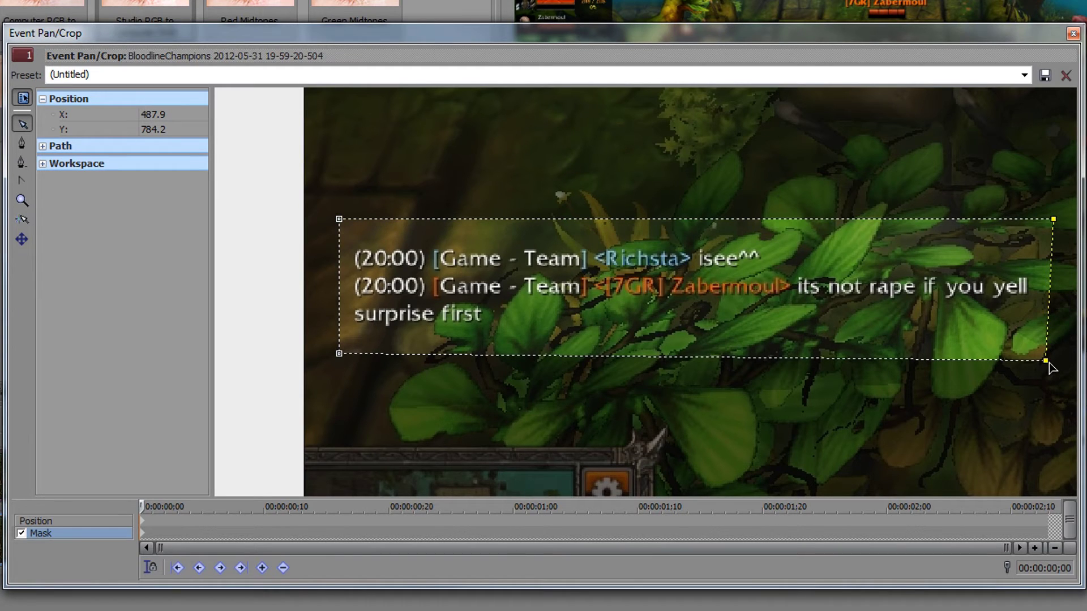
left_click_drag(1046, 363, 1047, 361)
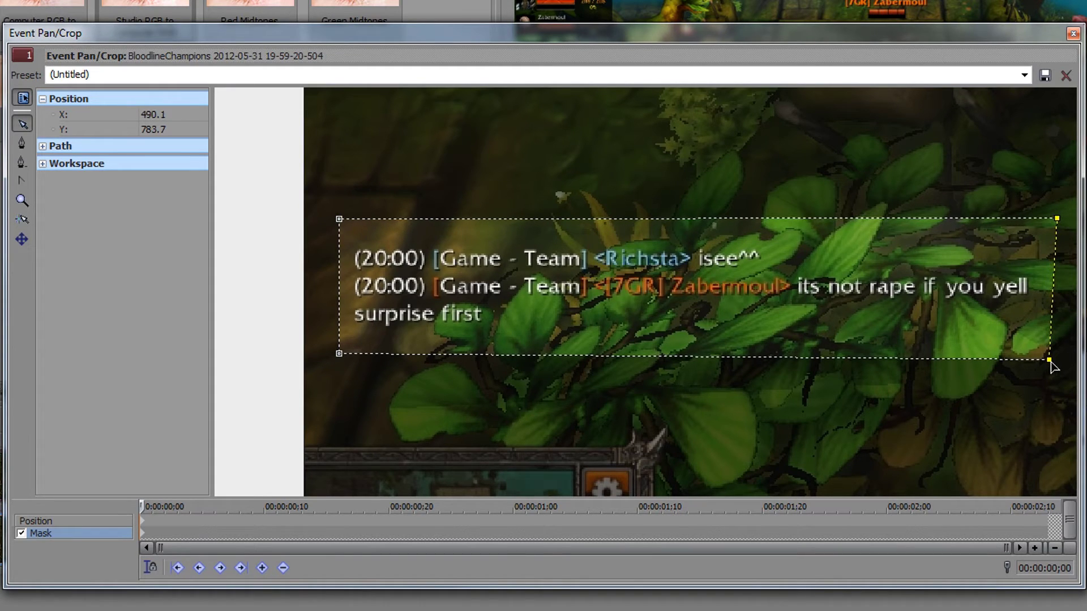
left_click(1055, 379)
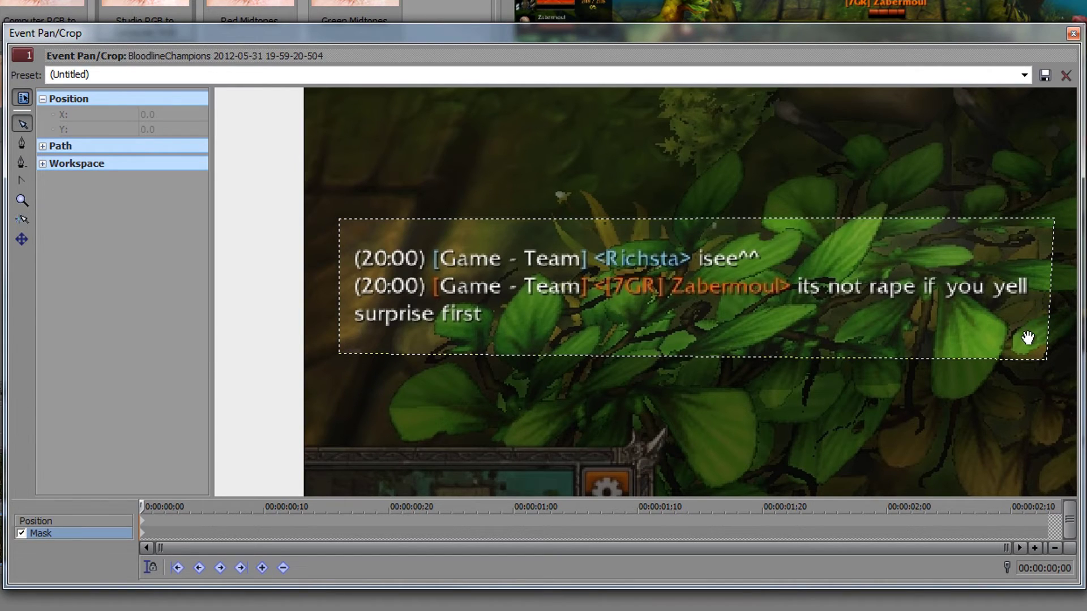
left_click(1047, 360)
left_click(1053, 414)
left_click(1047, 361)
left_click(1045, 400)
left_click(1047, 360)
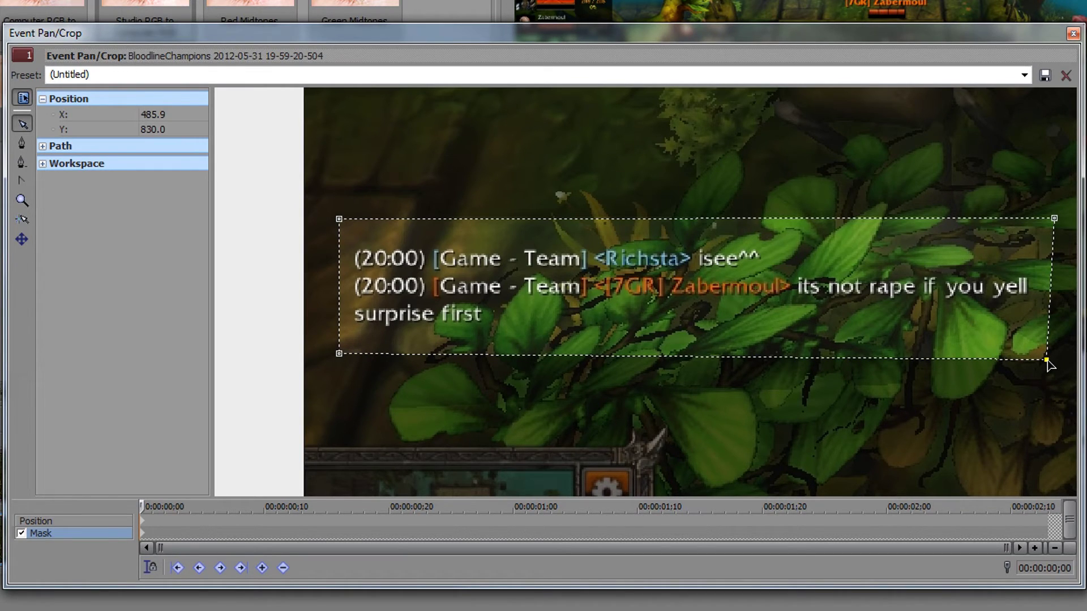
- Adjust the mask's right corner points to about X 490, with the upper one at about Y 738, to straighten the right edge
left_click_drag(1047, 361, 1052, 360)
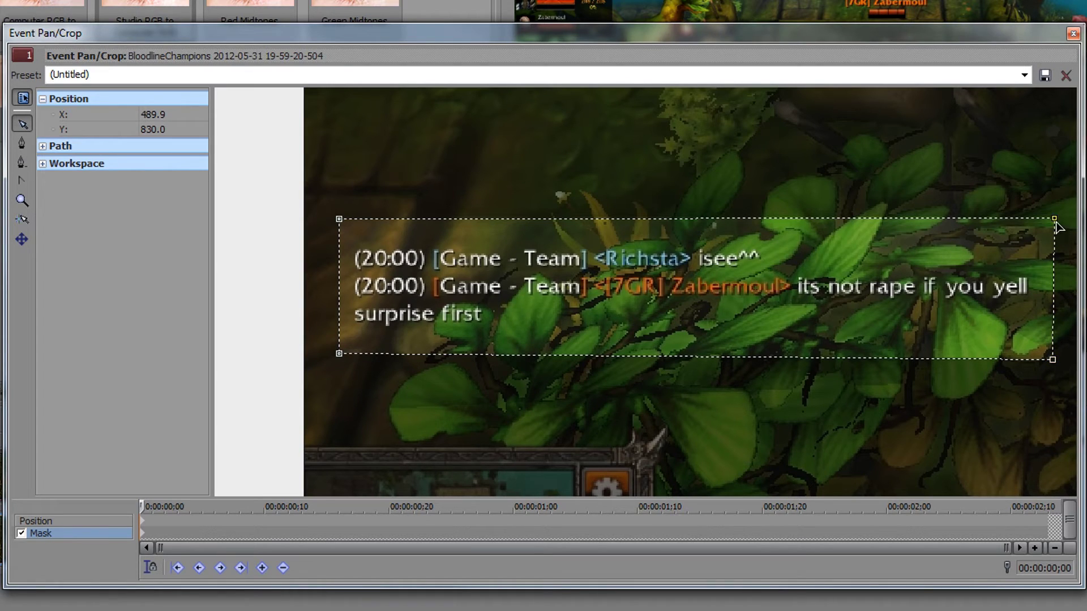
left_click(1064, 285)
left_click(1053, 219)
left_click_drag(1054, 218, 1053, 219)
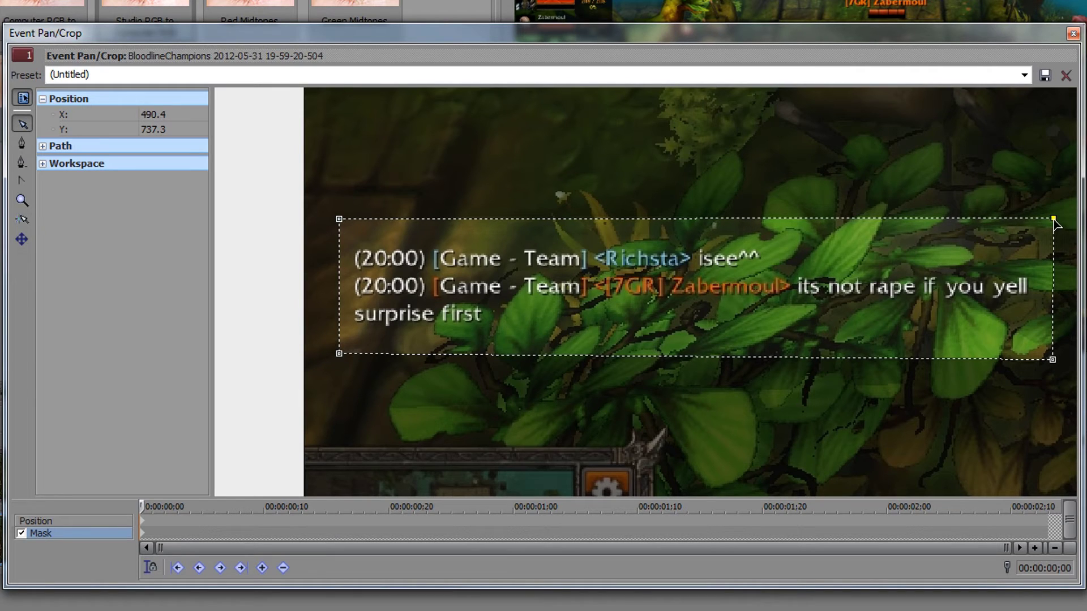
left_click_drag(1053, 219, 1053, 220)
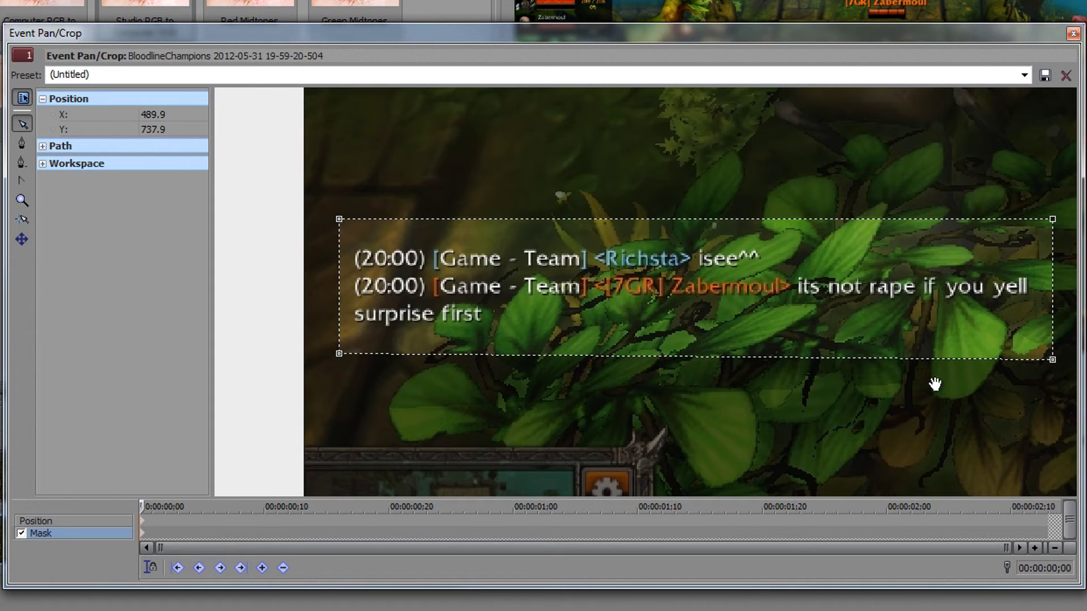
- Raise the mask's lower-right corner point to Y 826 to level the bottom edge, and close the Pan/Crop settings
left_click(1057, 368)
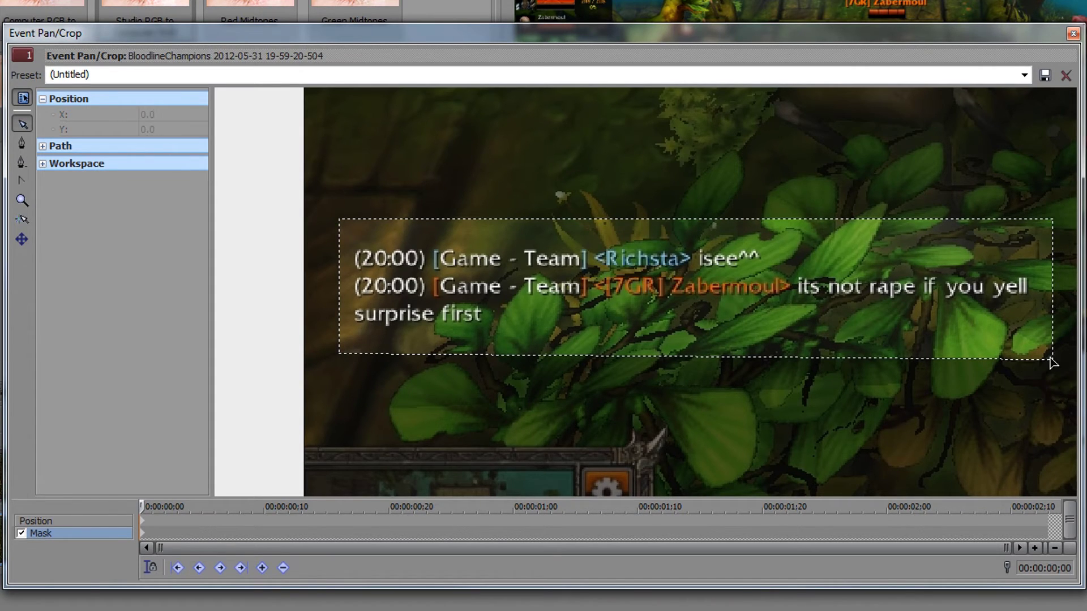
left_click(1052, 360)
left_click_drag(1054, 361, 1053, 355)
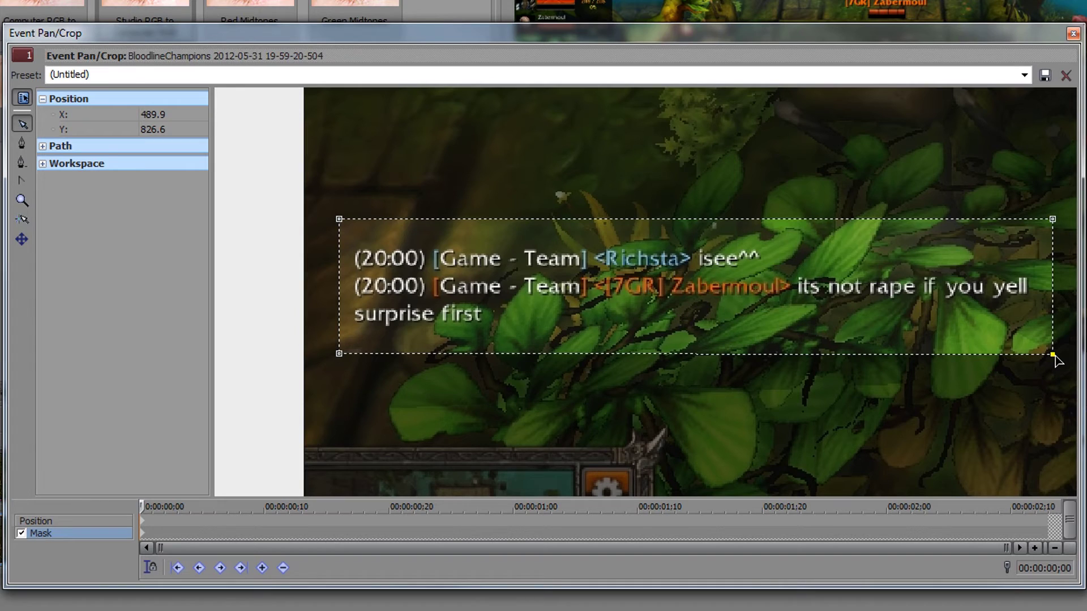
left_click_drag(1054, 359, 1055, 358)
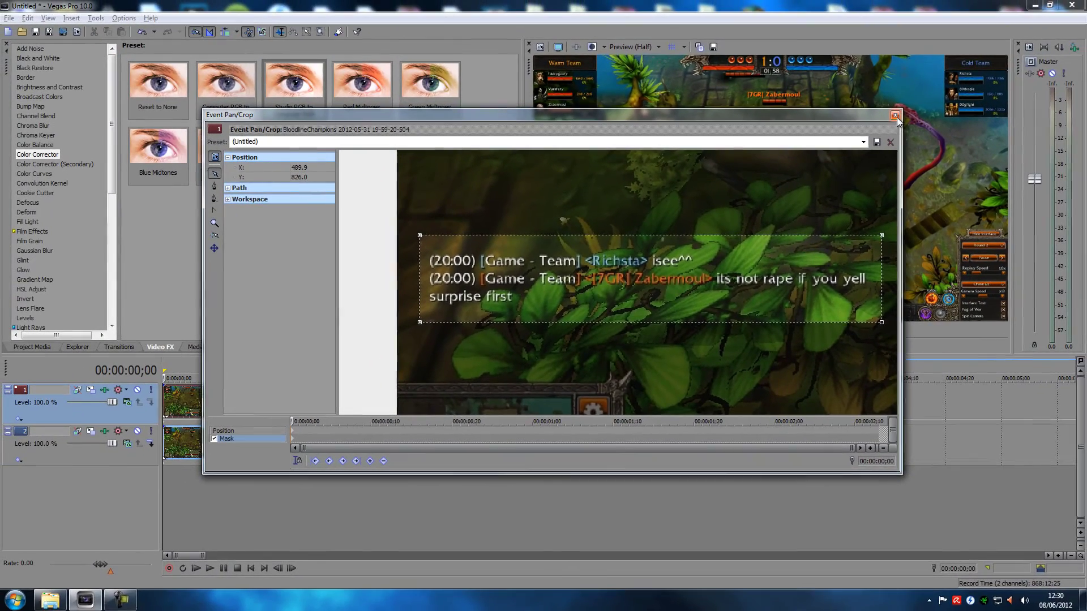
left_click(895, 116)
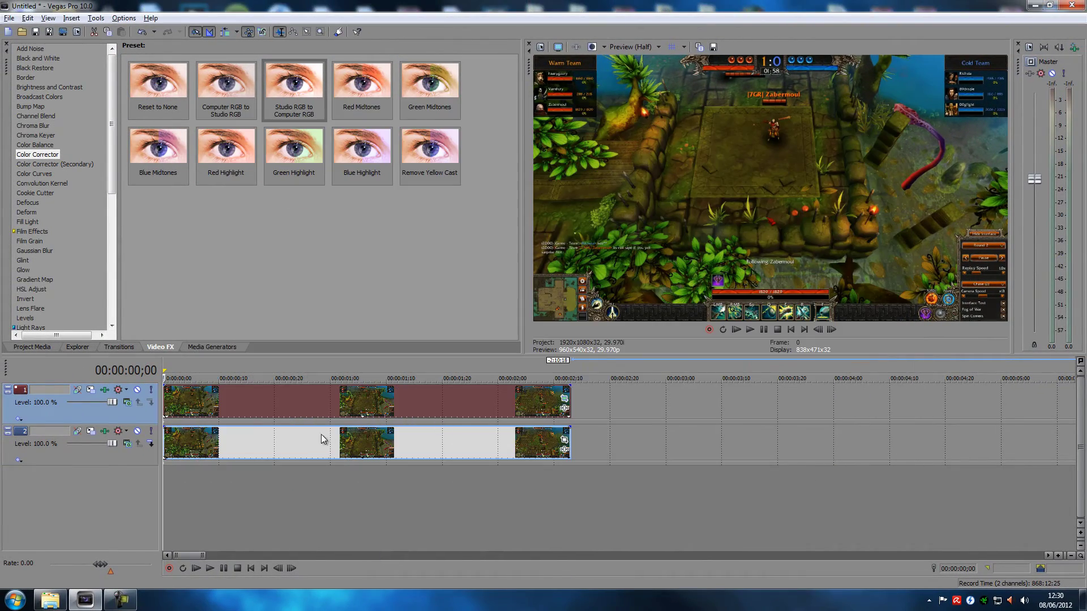
- Place the playhead at 00:00:00;14 and mute track 2 to isolate the masked area in the preview
left_click(263, 478)
left_click(374, 486)
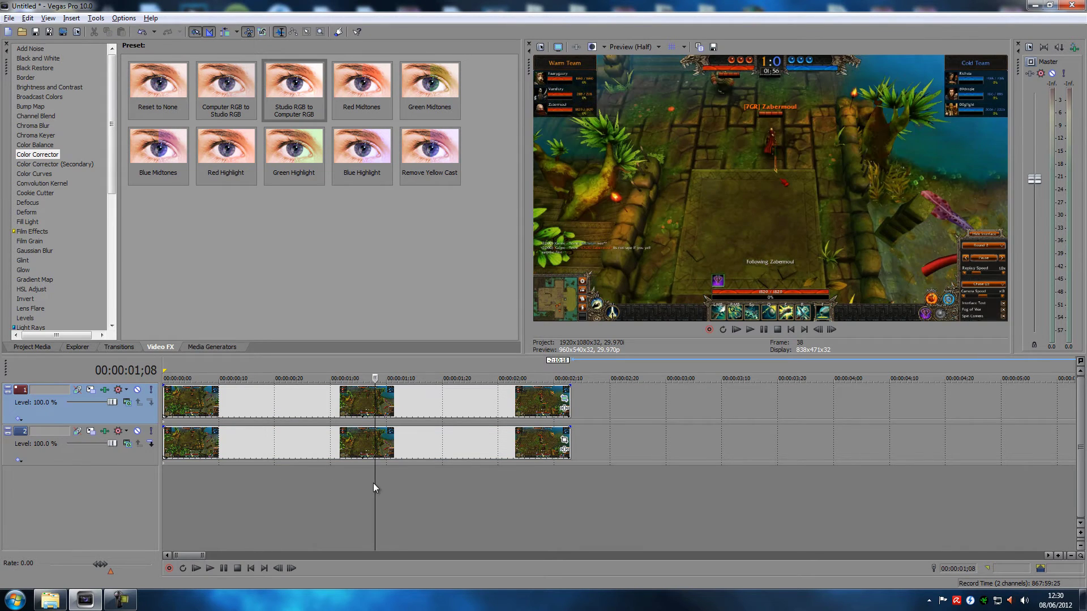
left_click(239, 491)
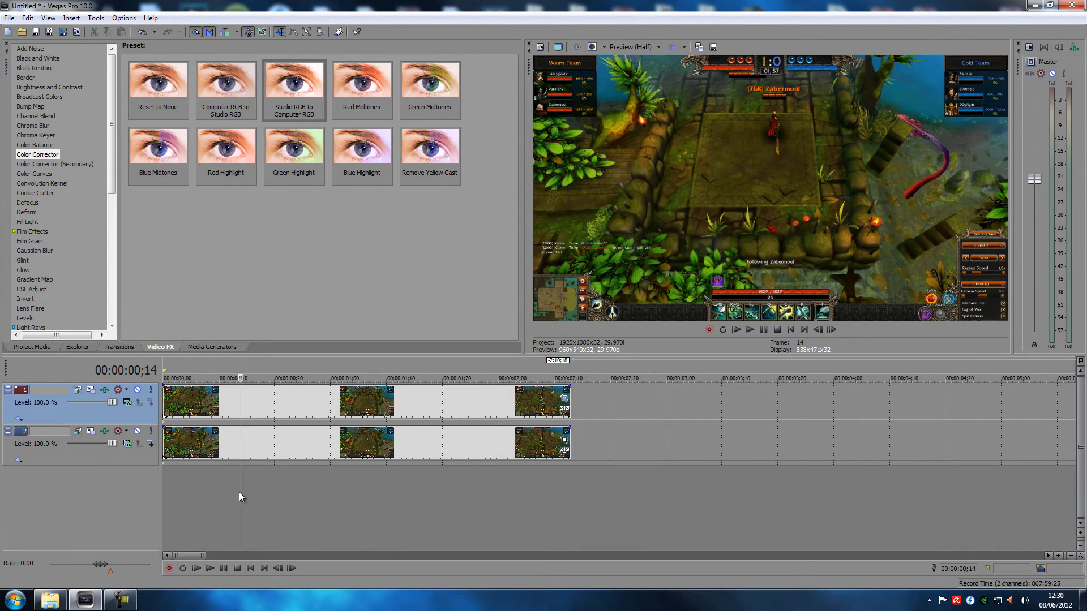
left_click(137, 432)
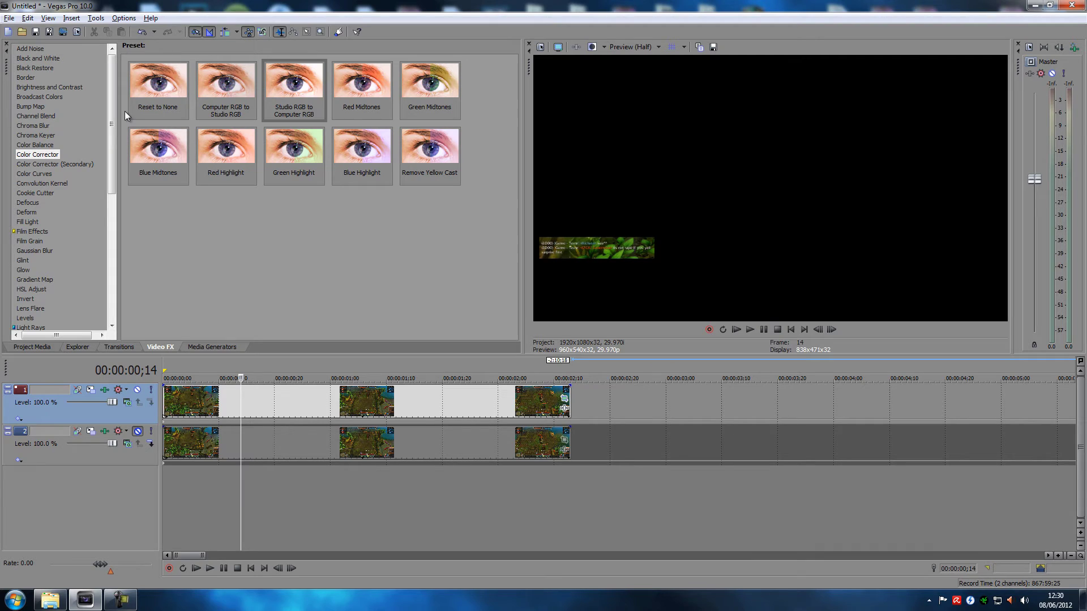
- Apply the Pixelate video effect with the Large preset to the track 1 clip and close its settings
left_click_drag(113, 119, 119, 233)
left_click(29, 168)
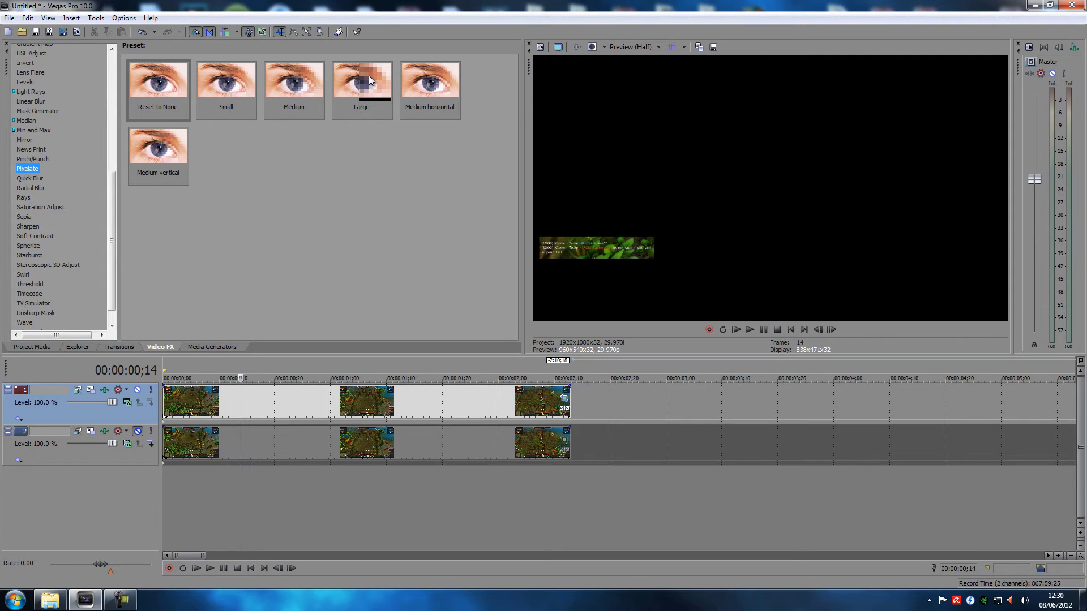
left_click_drag(365, 82, 286, 408)
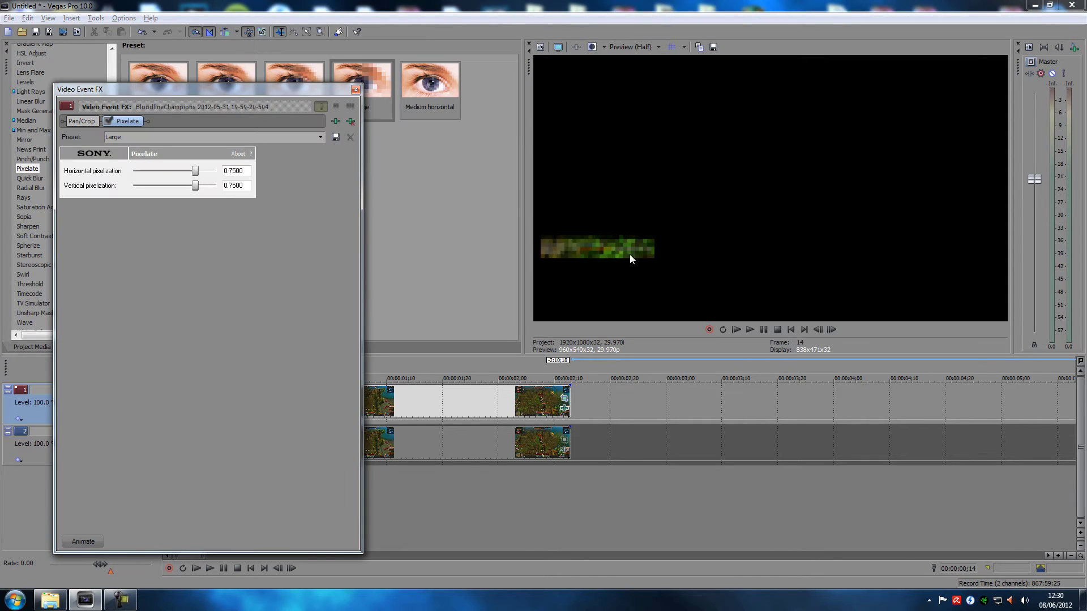
left_click(355, 90)
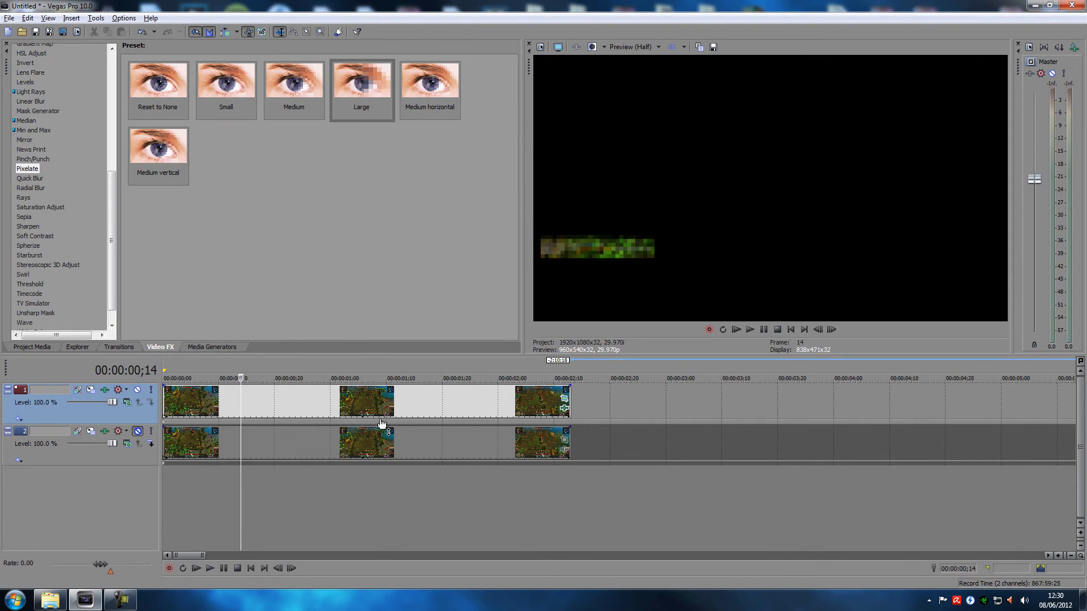
- Set the preview quality to Best (Full) and review the track 1 clip's Pixelate settings
left_click(623, 46)
mouse_move(640, 94)
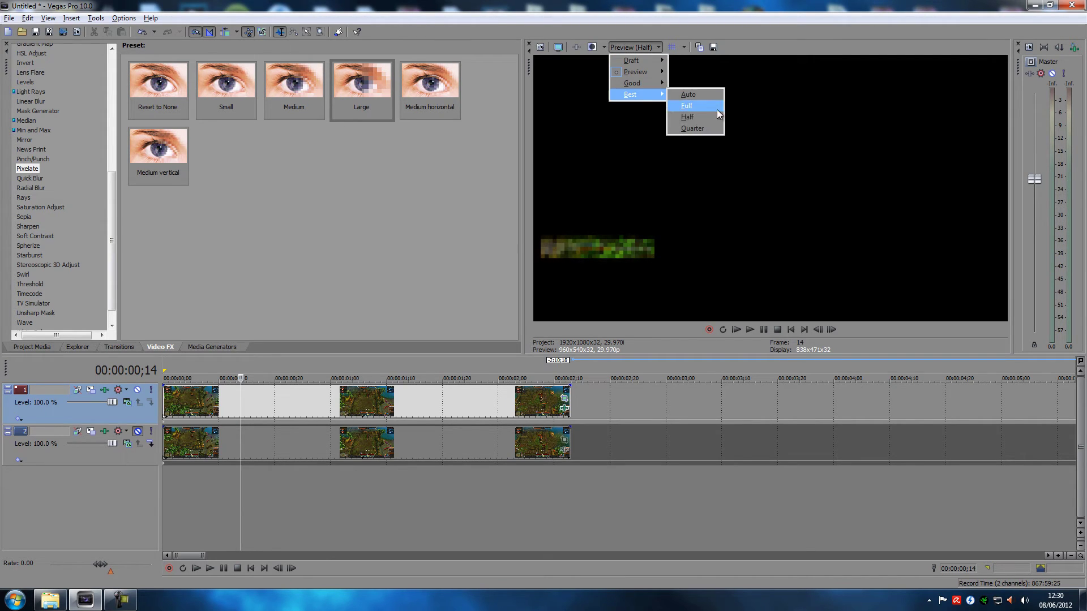
left_click(696, 110)
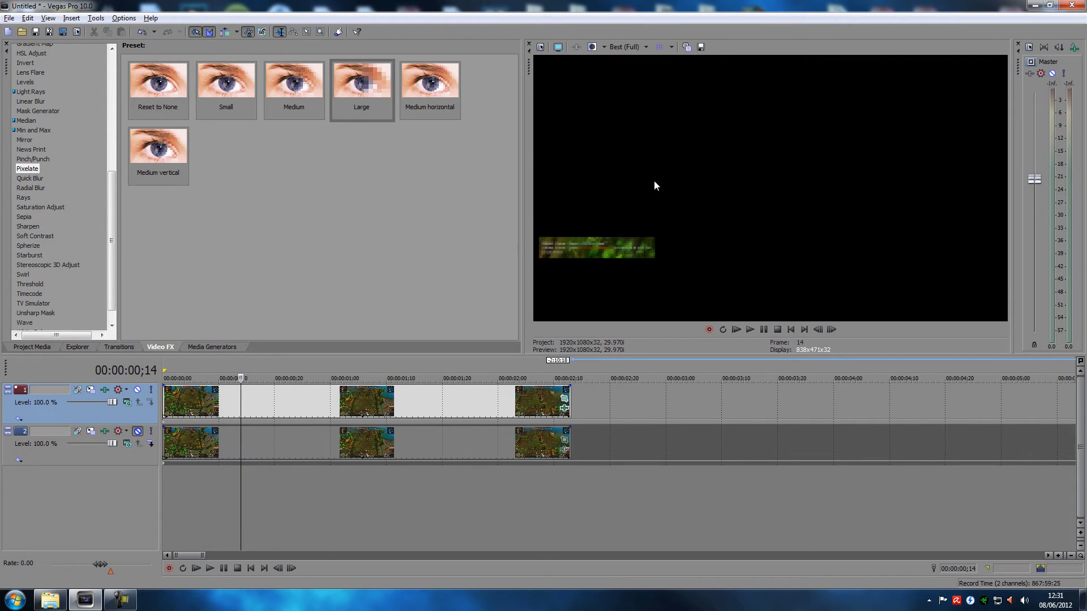
left_click(564, 408)
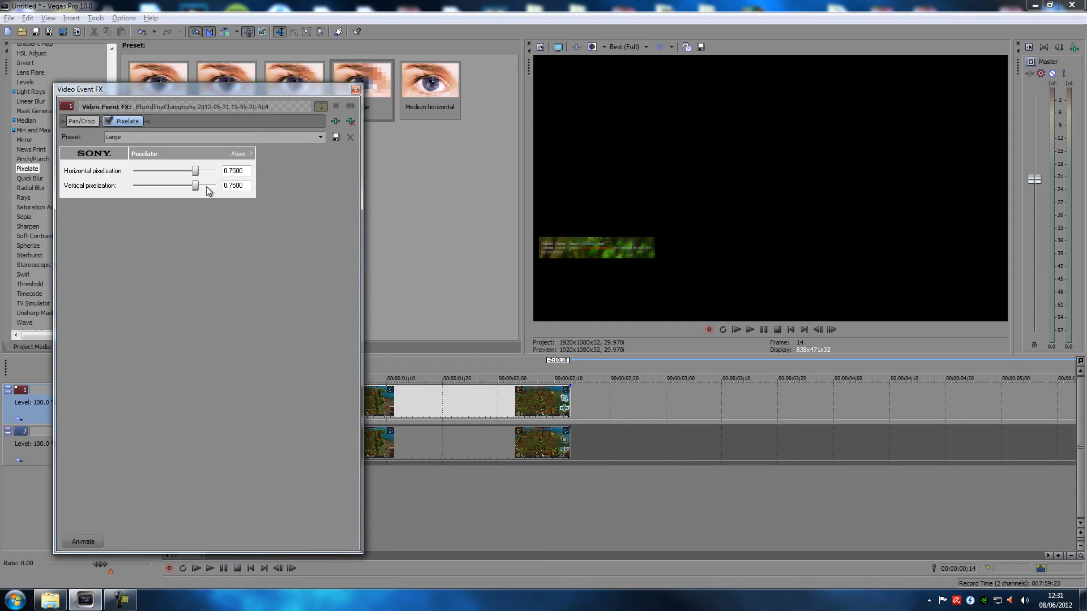
left_click(355, 89)
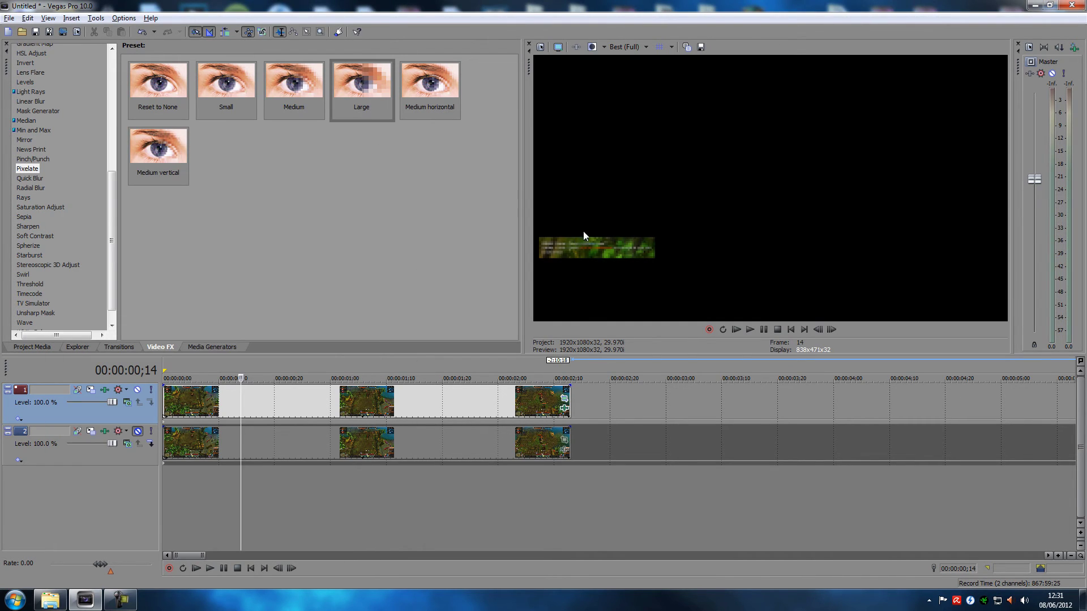
- Check the isolated pixelated area at several frames and unmute track 2 to show the full picture
left_click(348, 474)
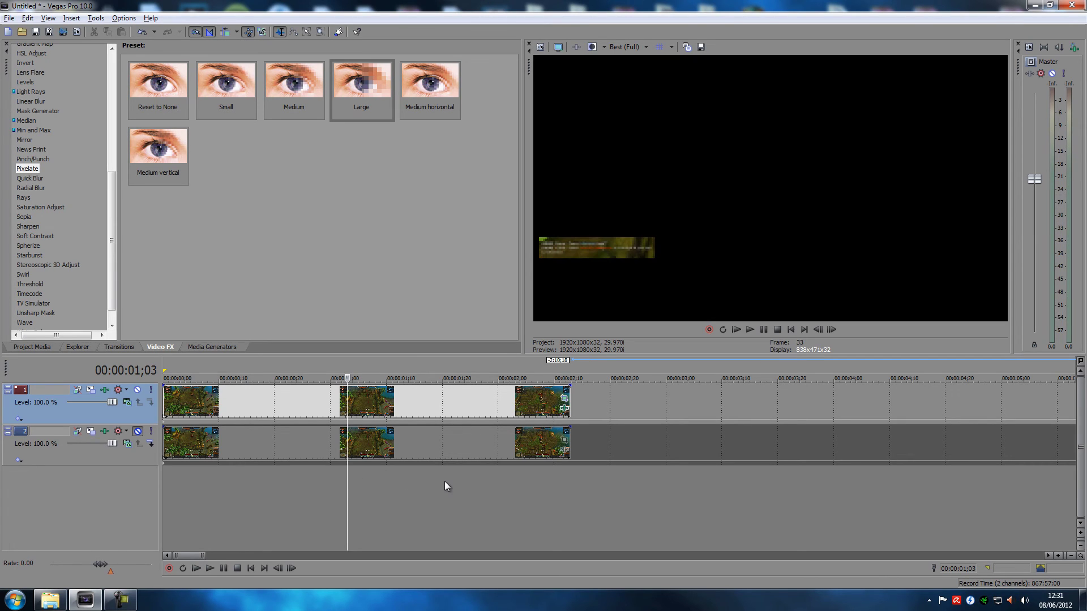
left_click(280, 496)
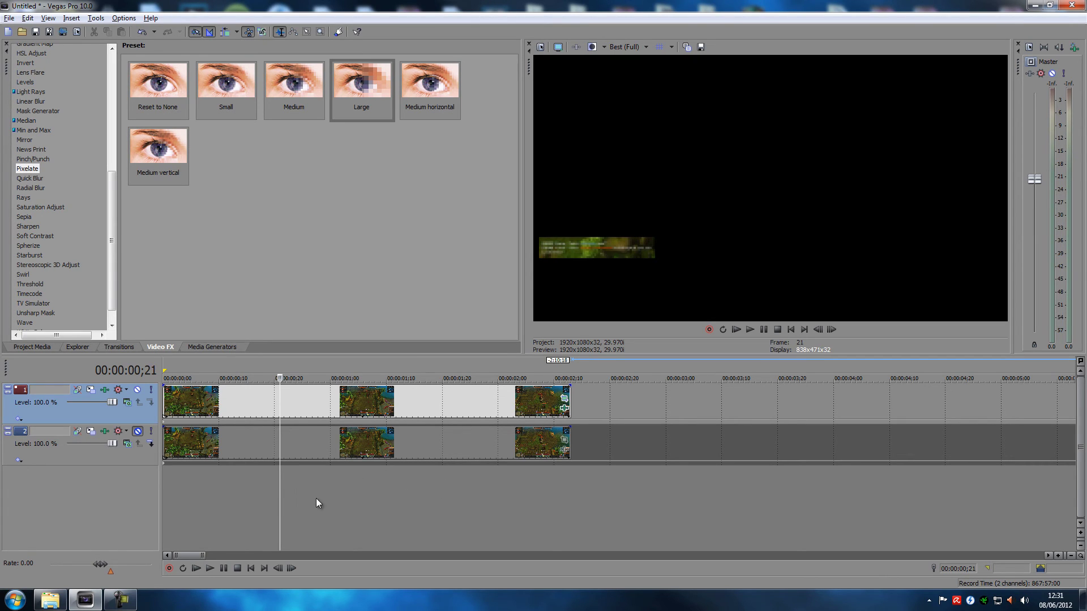
left_click(234, 494)
left_click(138, 432)
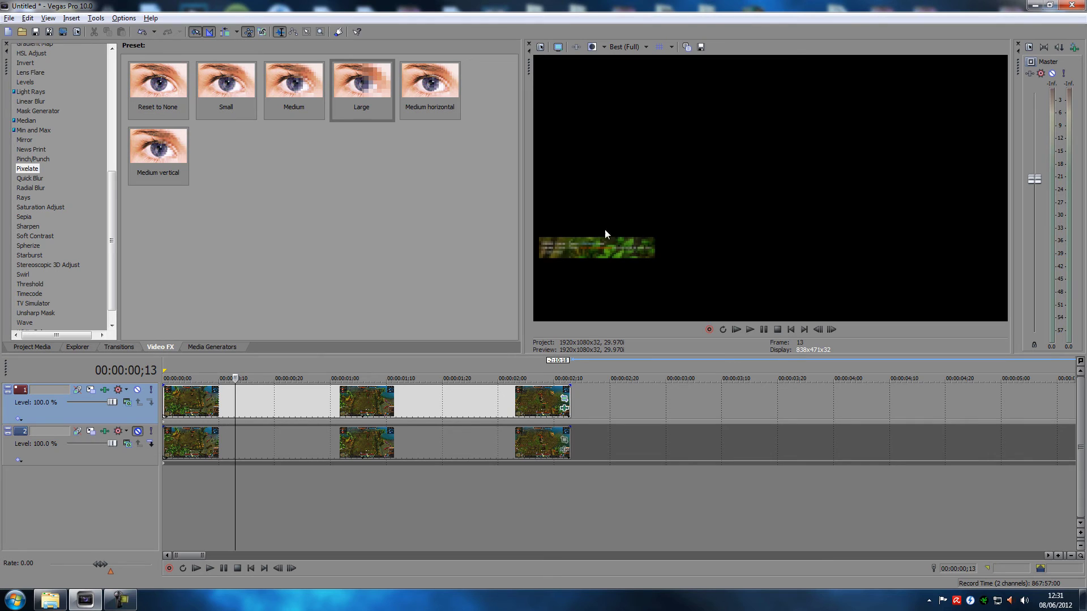
left_click(138, 432)
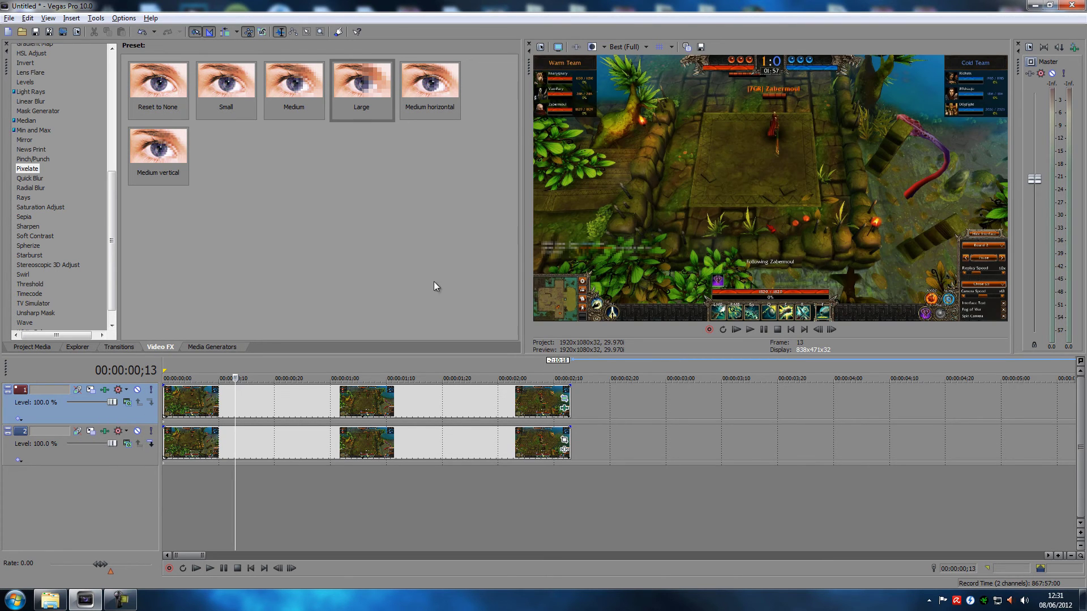
- Examine the pixelated chat area over the original footage at several frames through the end of the clip
left_click(631, 46)
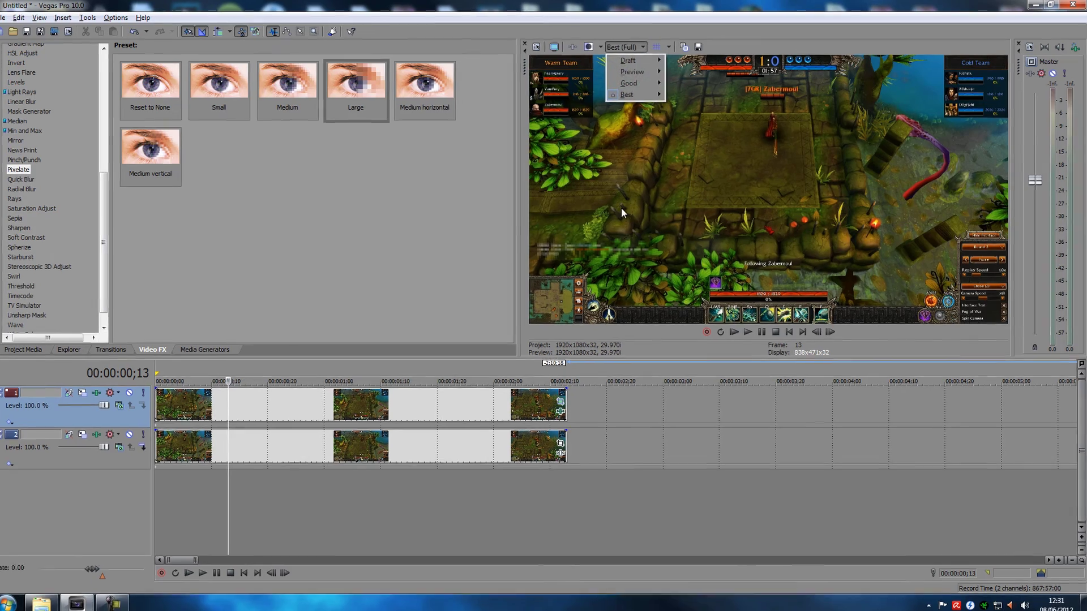
key("Escape")
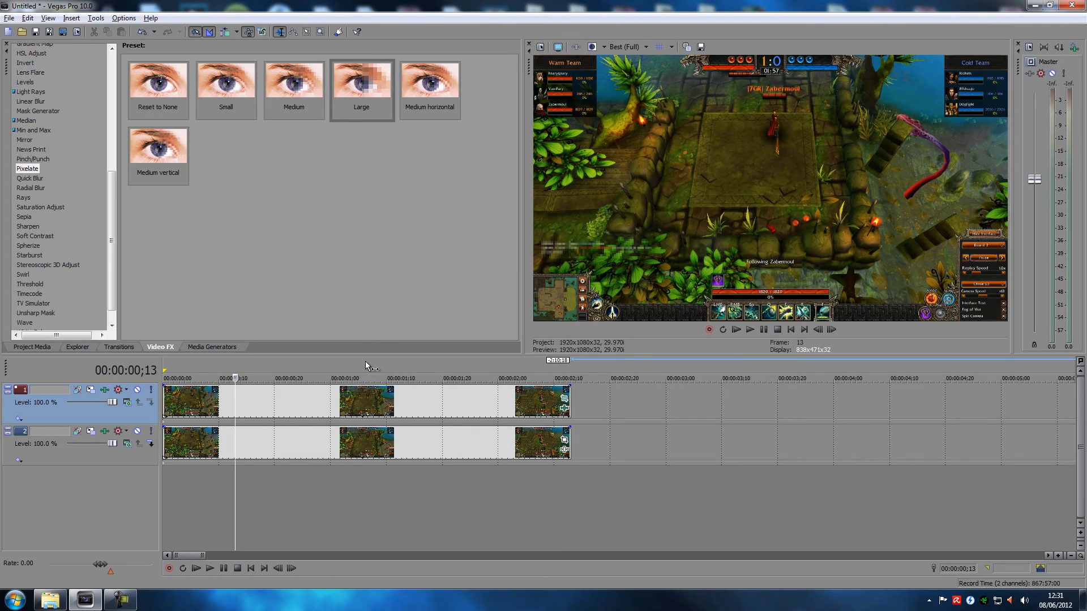
left_click(364, 470)
left_click(469, 470)
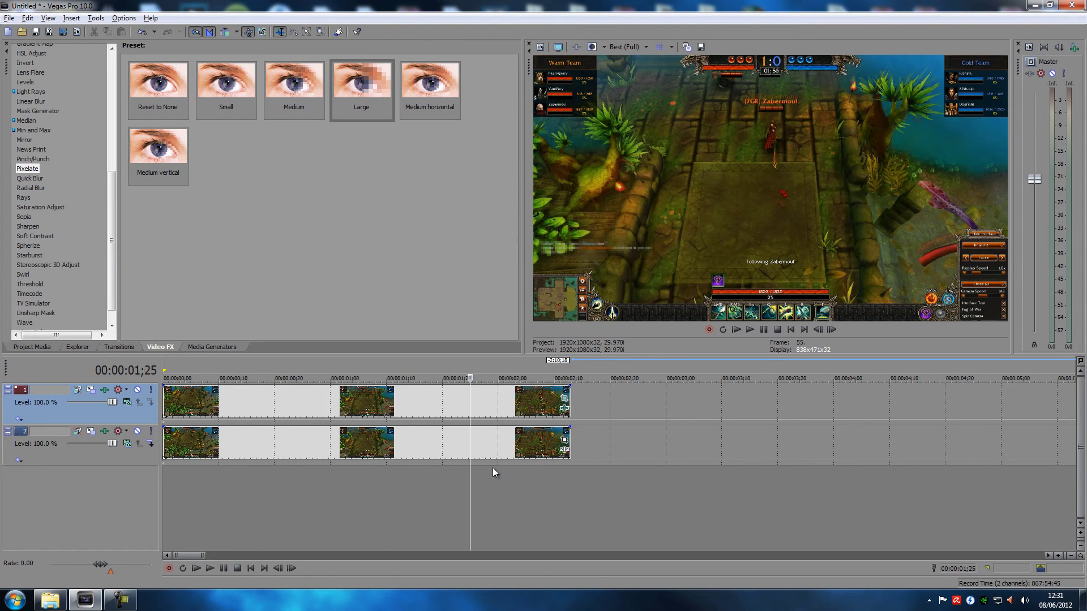
left_click(515, 470)
left_click(548, 470)
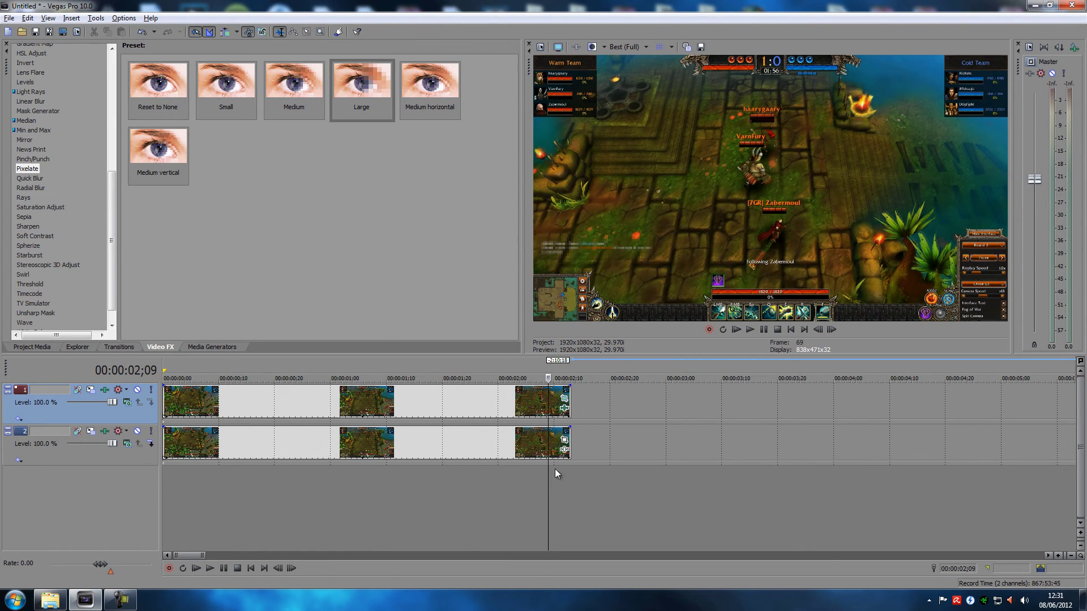
left_click(563, 468)
left_click(571, 467)
left_click(534, 468)
left_click(410, 480)
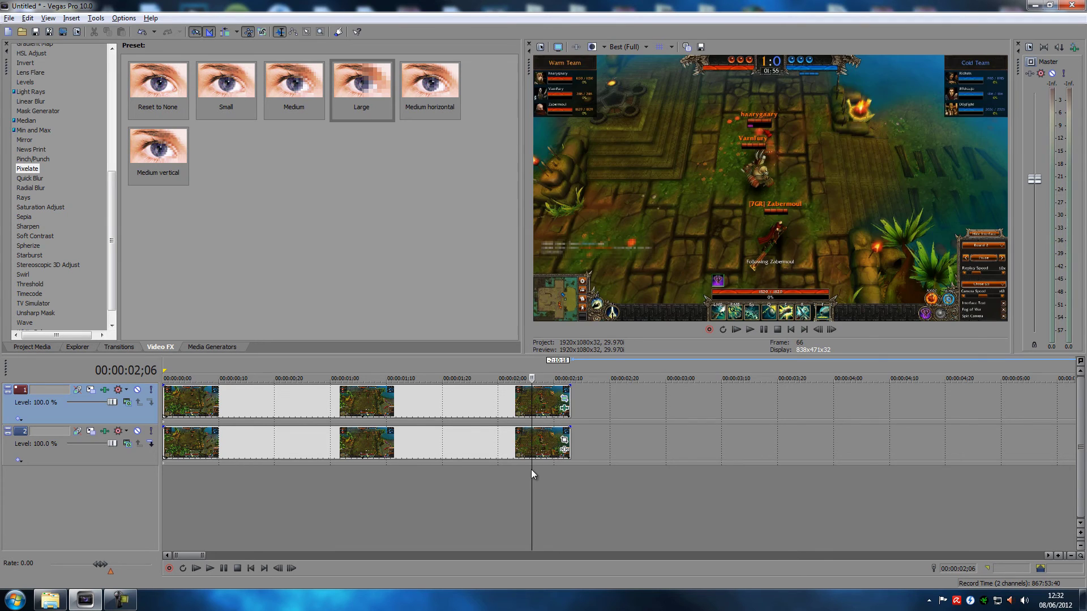
left_click(350, 491)
left_click(347, 445)
left_click(363, 395)
left_click(359, 445)
left_click(374, 416)
left_click(388, 447)
left_click(397, 431)
left_click(359, 445)
left_click(386, 403)
left_click(361, 439)
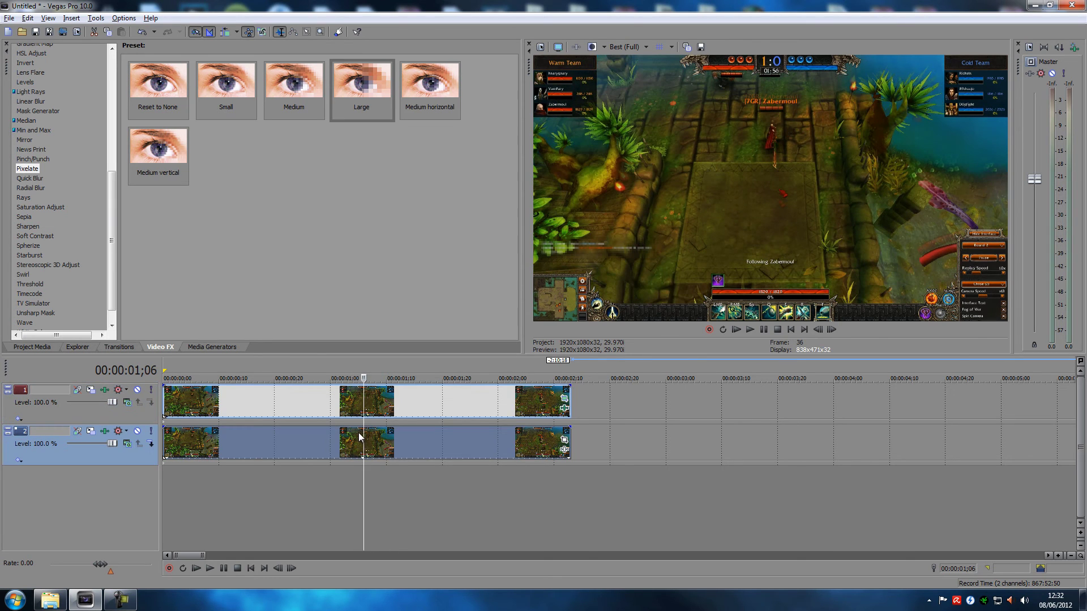
left_click(386, 403)
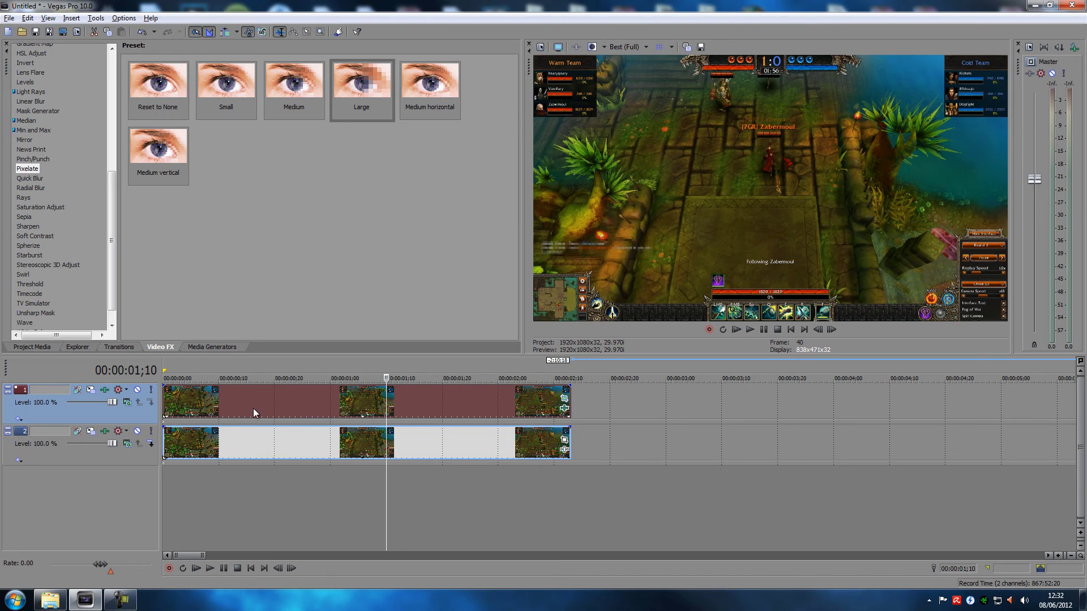
- Examine the mask outline around the chat text up close in the track 1 clip's Pan/Crop settings, and close them
left_click(564, 399)
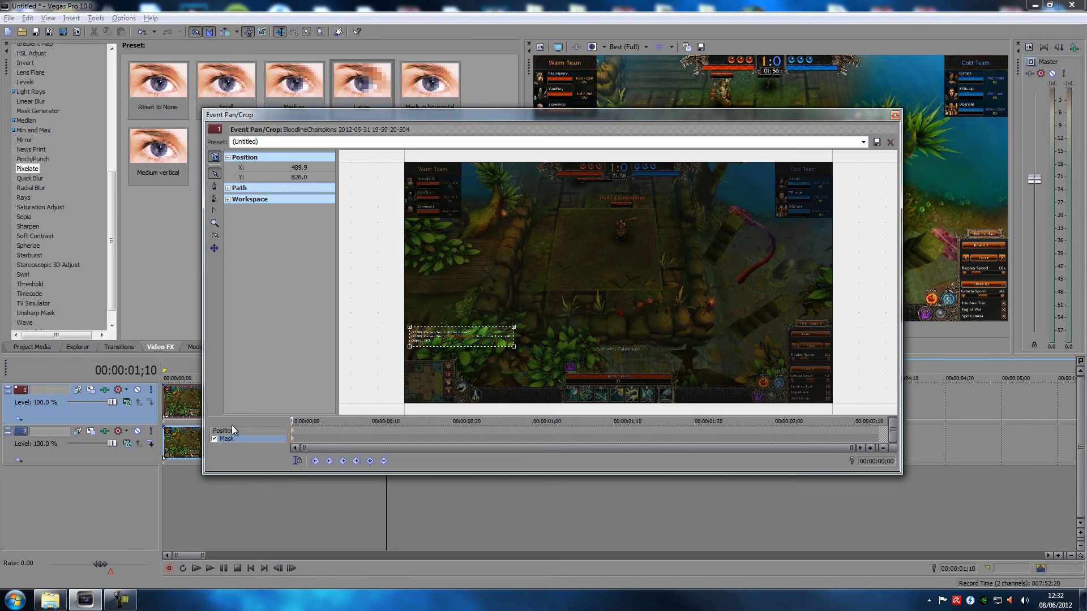
left_click(303, 440)
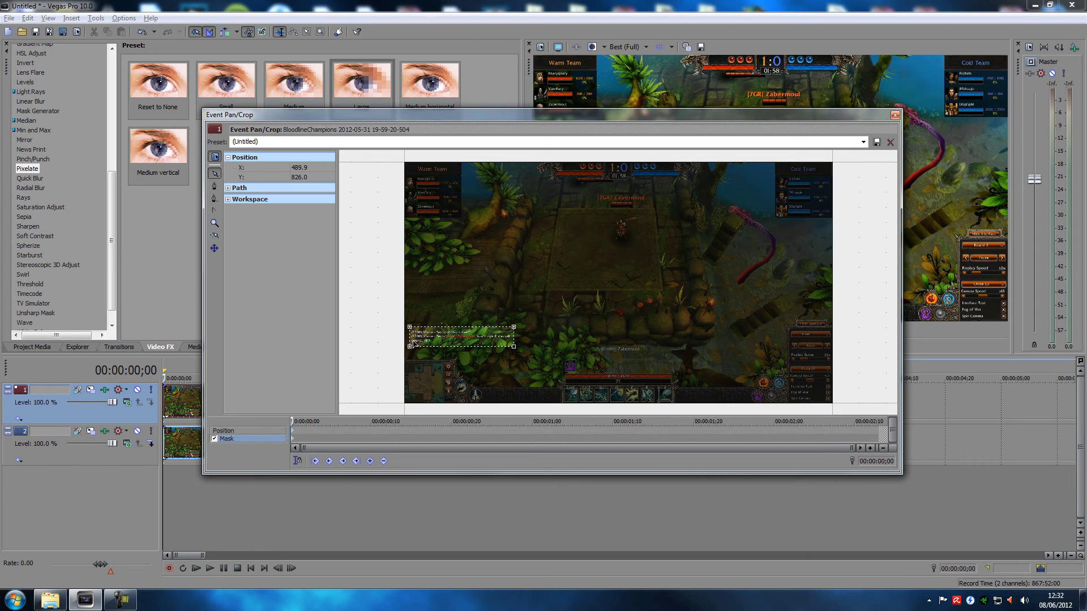
left_click(215, 187)
scroll(430, 372, "up", 2)
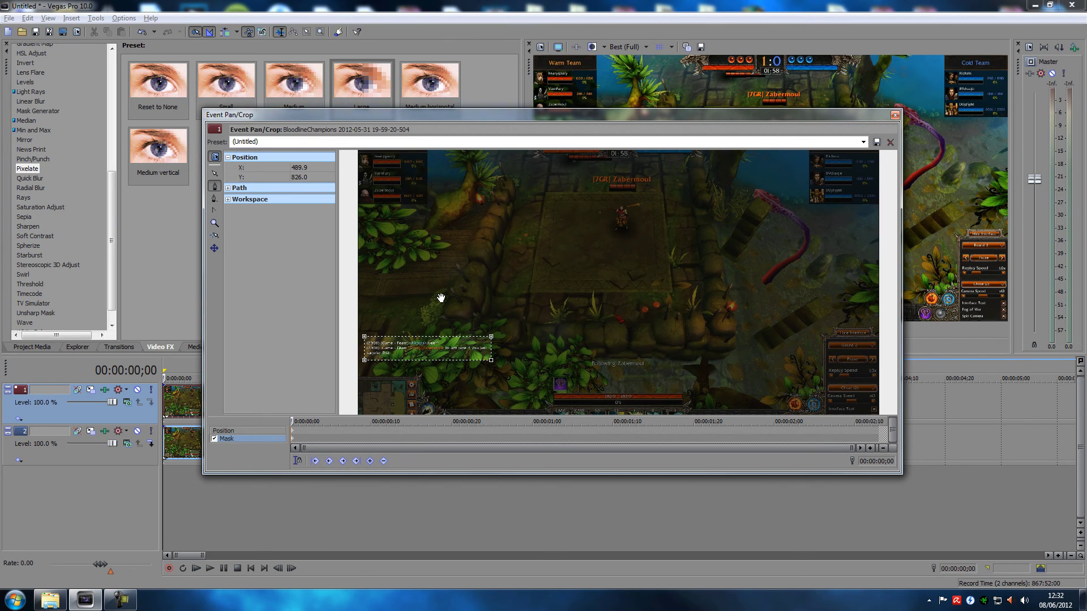
left_click_drag(437, 300, 622, 193)
scroll(541, 262, "up", 3)
scroll(623, 193, "up", 3)
left_click_drag(650, 315, 596, 390)
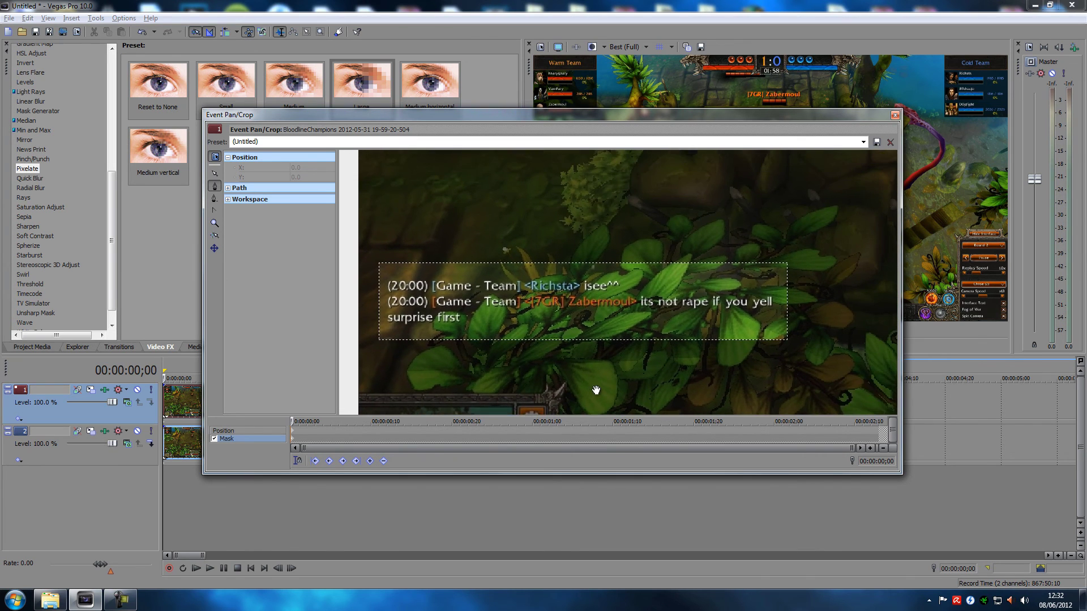
scroll(596, 390, "up", 3)
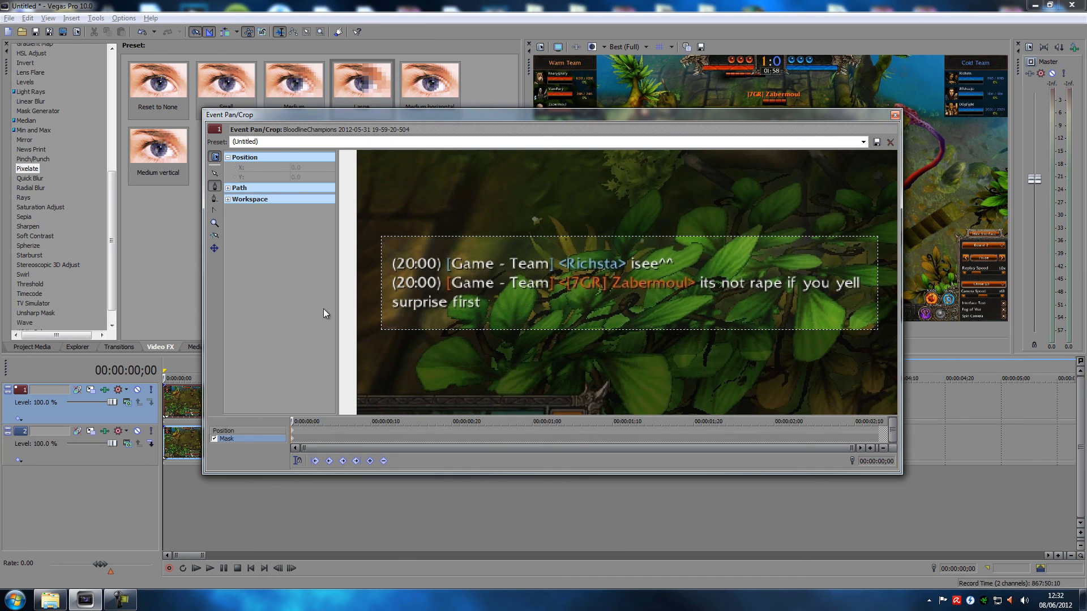
left_click(894, 115)
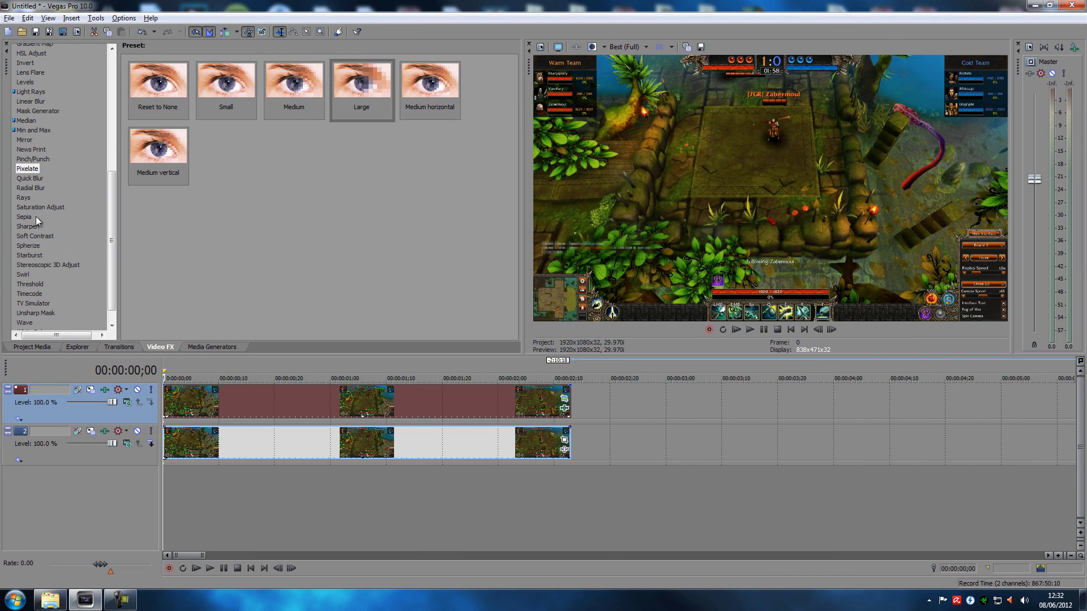
- Show the presets of the Pixelate video effect
left_click(28, 170)
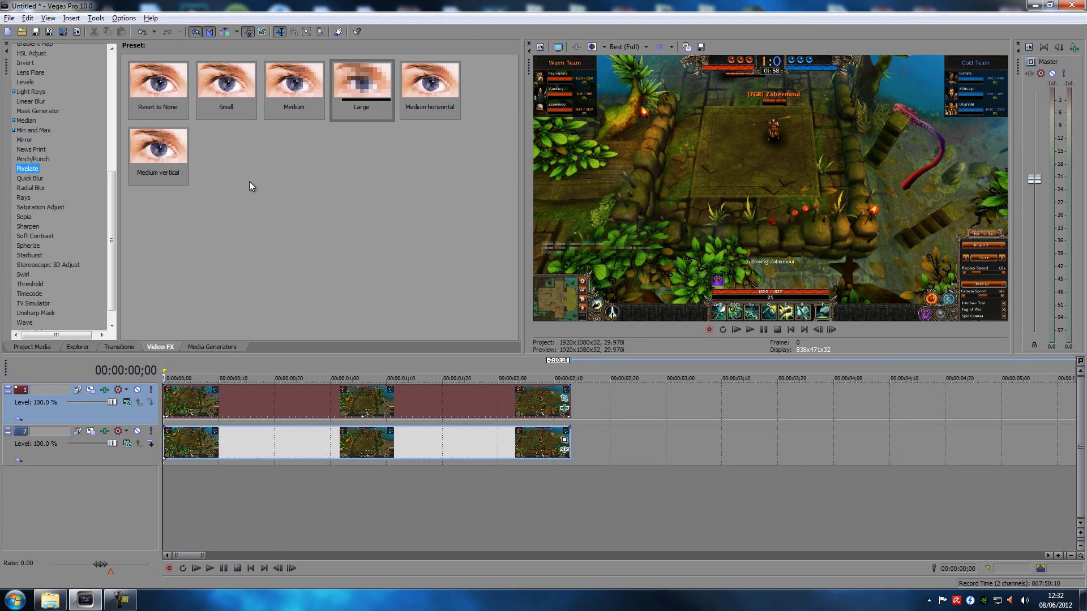